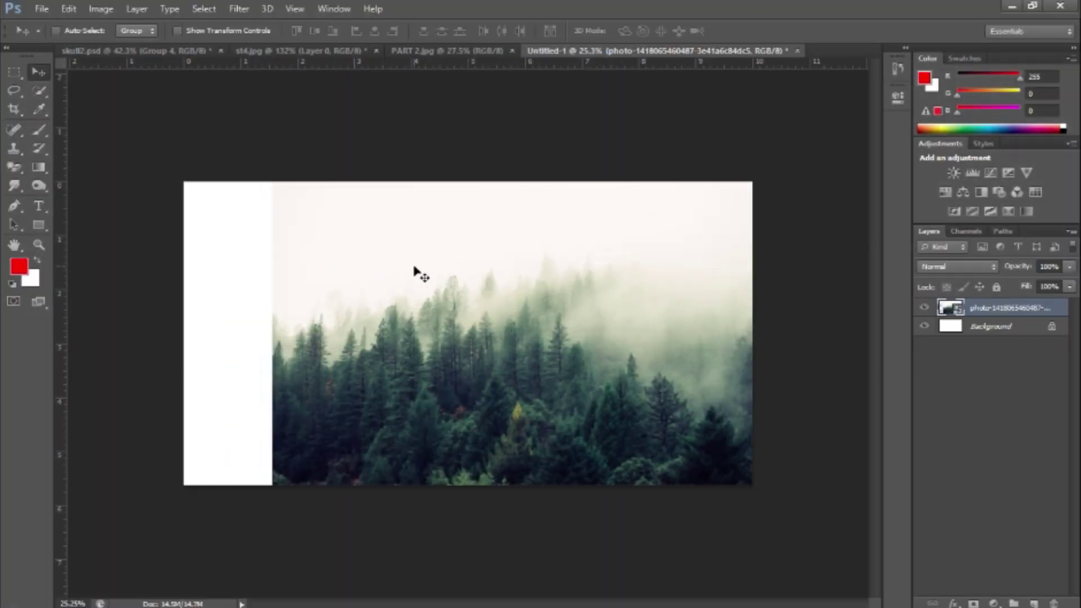
- Erase the skull's background with the Magic Eraser and drag the cut-out skull onto the forest photo
key("e")
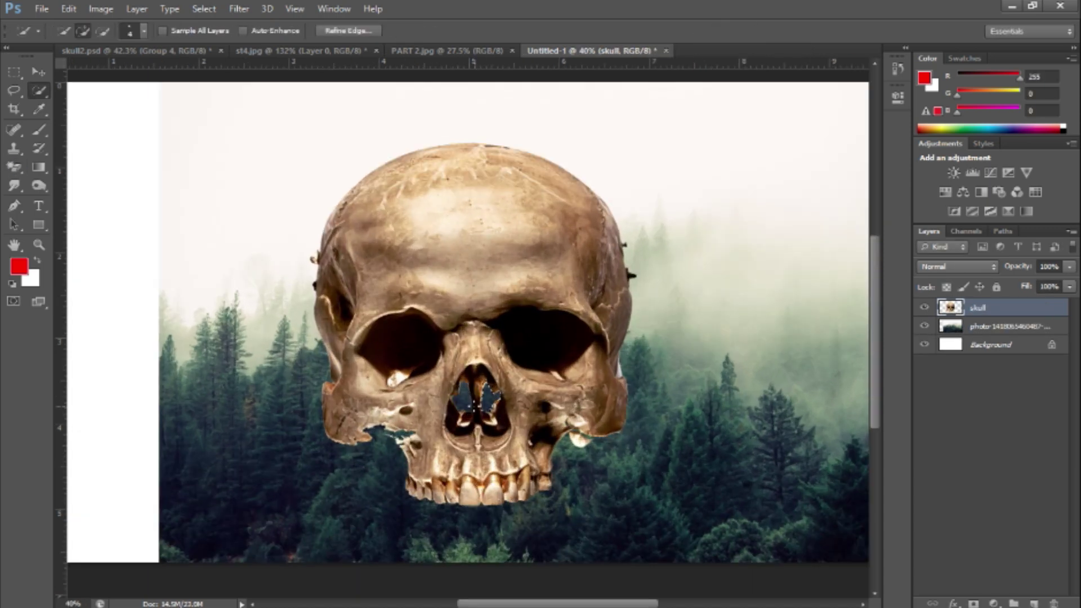
key("v")
scroll(478, 310, "up", 3)
- Move the skull up and right, and mask its lower jaw to fade into the fog
key("ctrl+0")
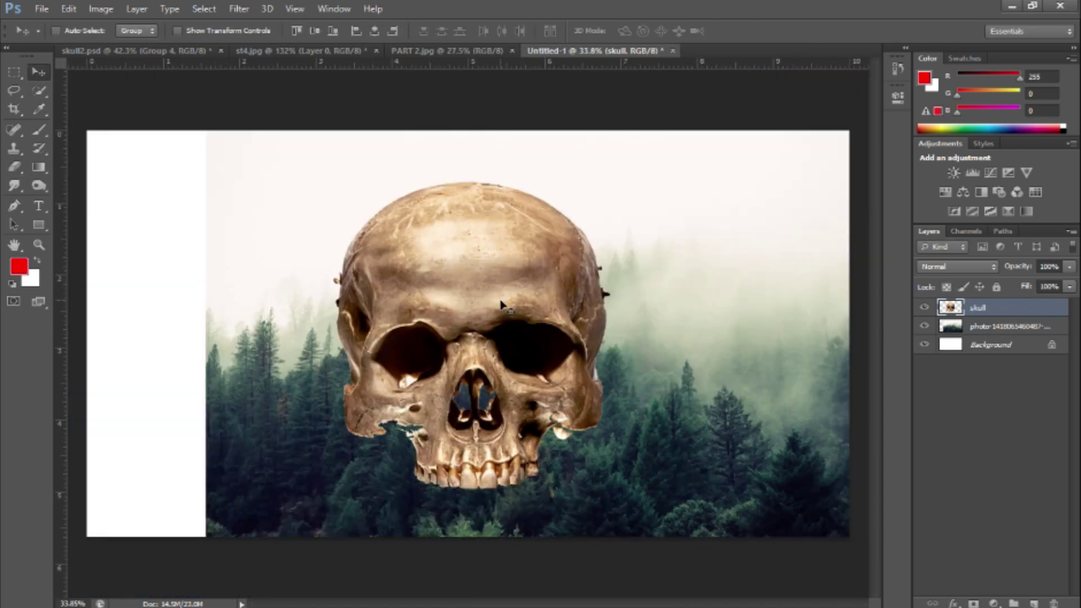
left_click_drag(501, 304, 585, 254)
key("e")
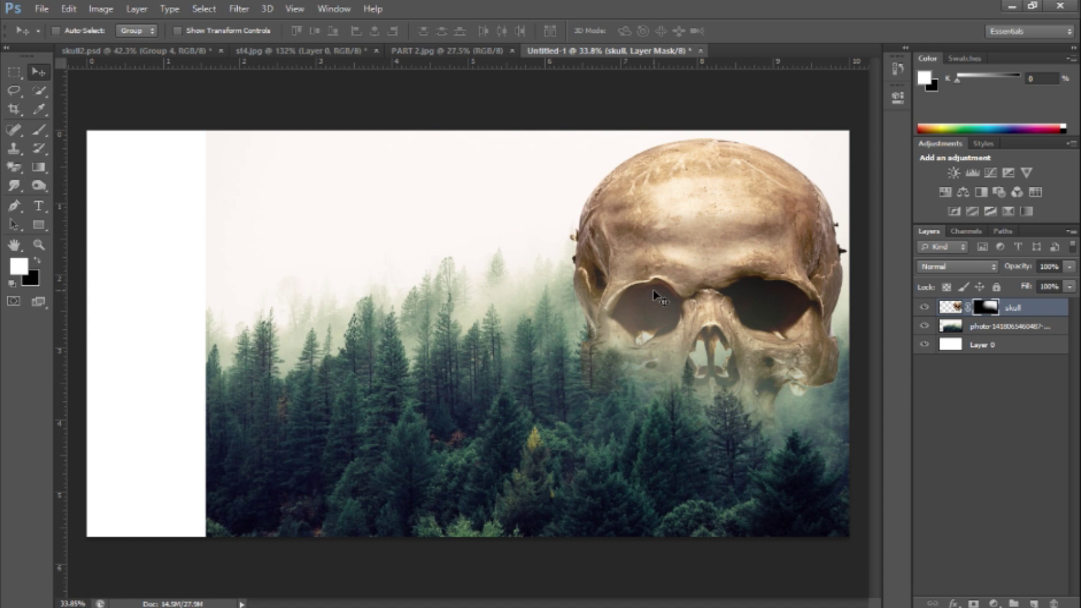
left_click_drag(732, 394, 789, 410)
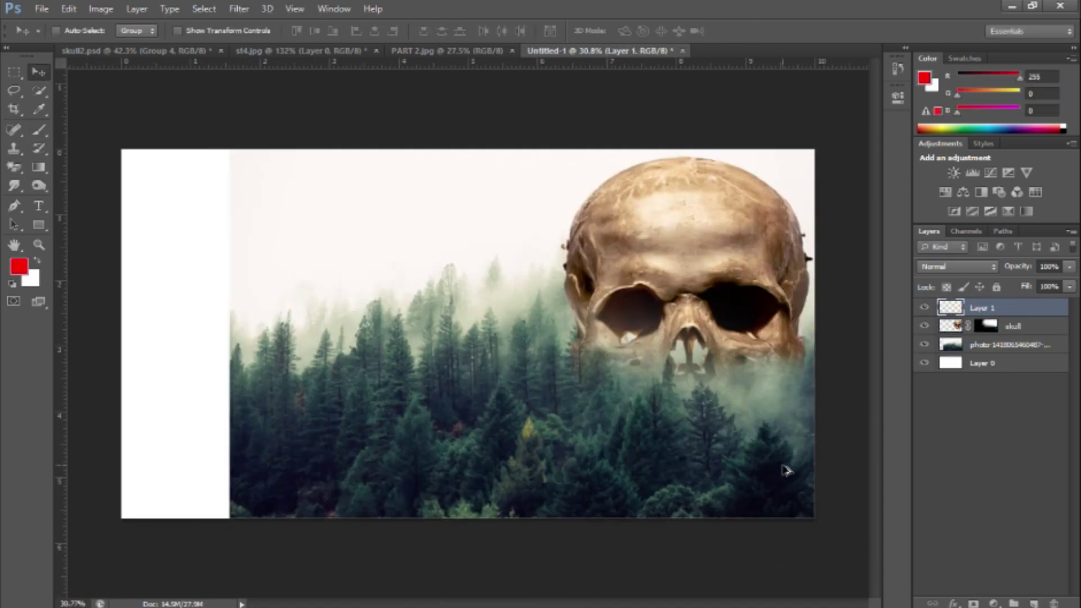
- Crop the canvas to a tall portrait framing the skull
key("c")
left_click_drag(646, 332, 597, 332)
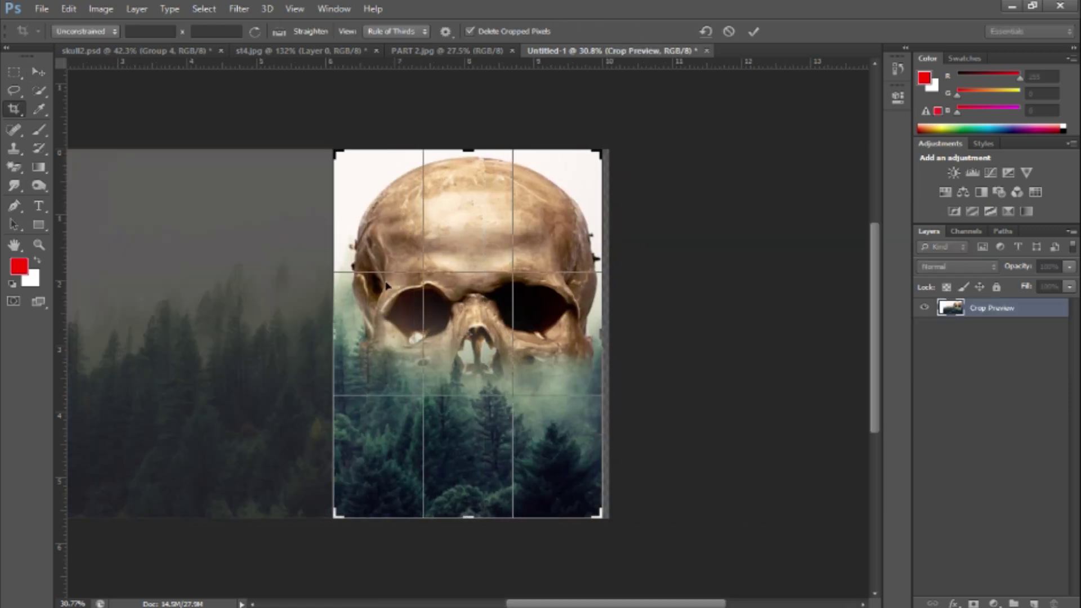
key("Return")
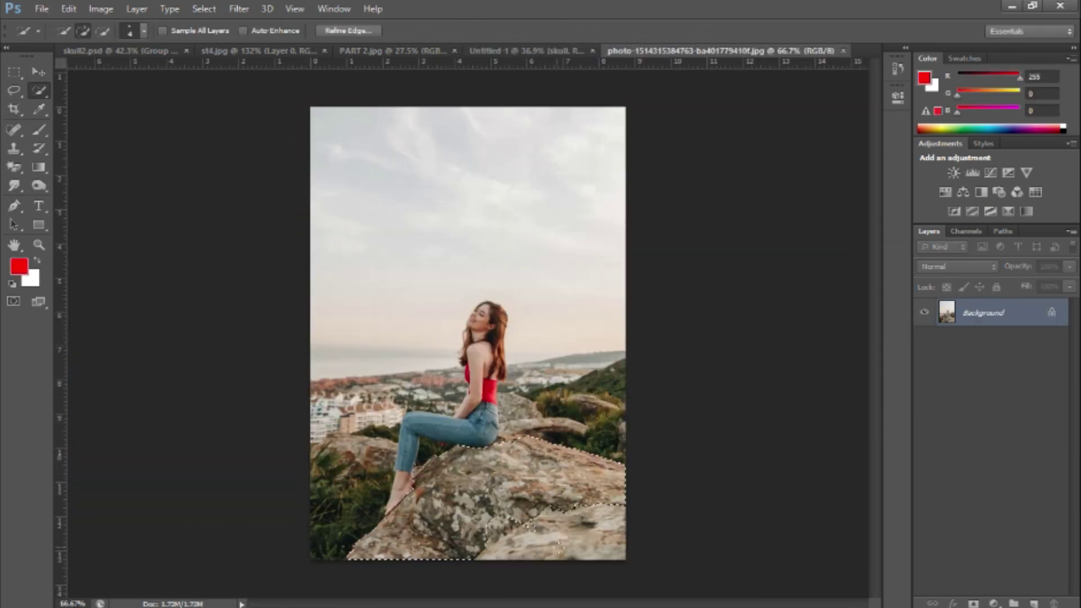
- Paste the cut-out rock and rotate it into place at the bottom of the poster
key("ctrl+v")
key("ctrl+t")
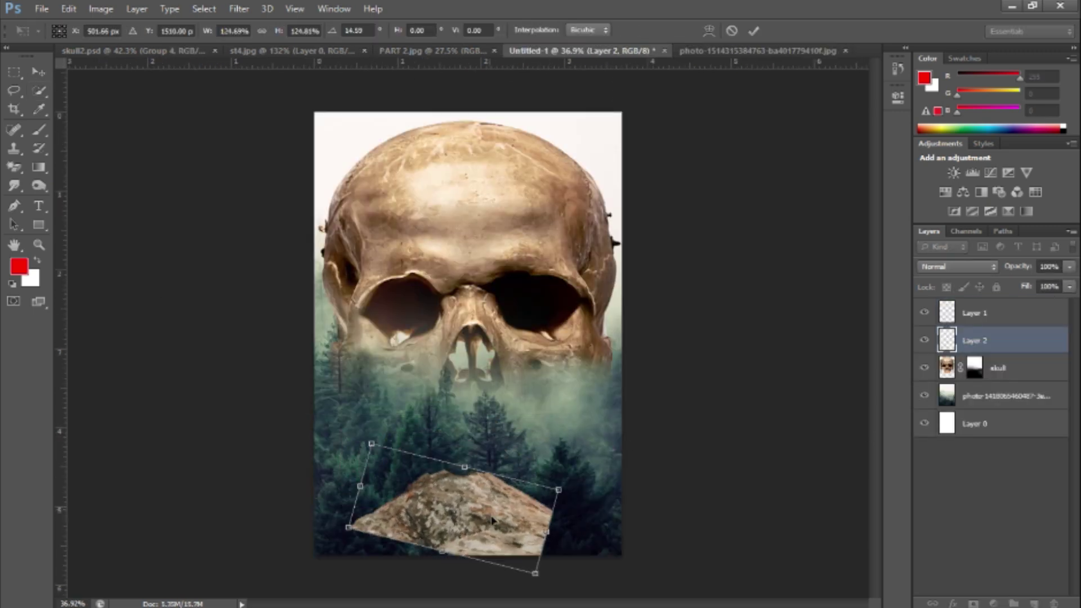
key("Return")
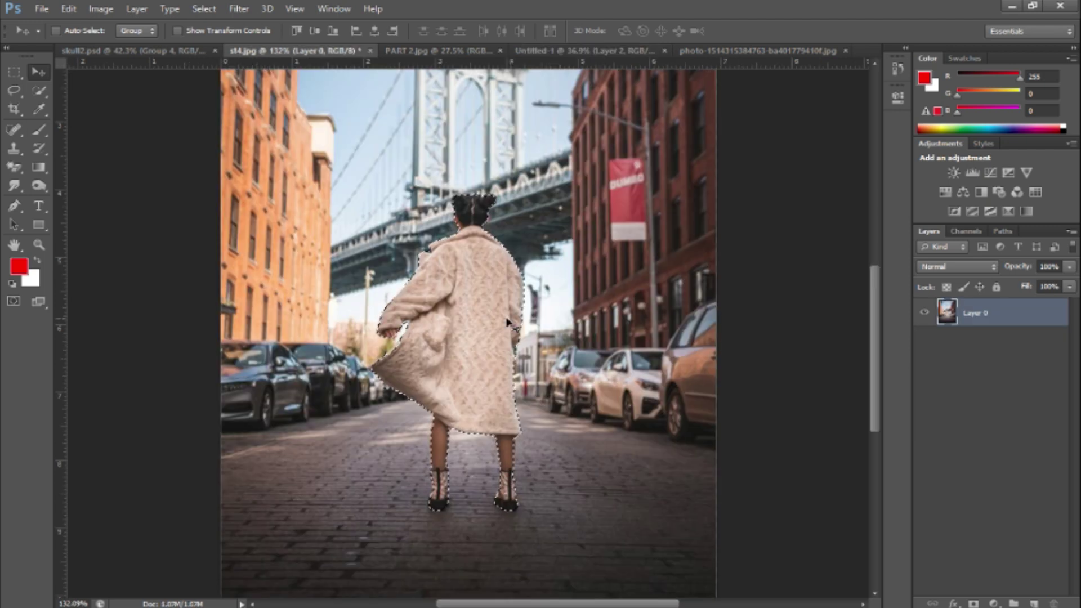
- Paste the coated woman, shrink her, and nudge her up onto the rock
key("ctrl+v")
key("ctrl+t")
key("Return")
left_click_drag(464, 515, 464, 508)
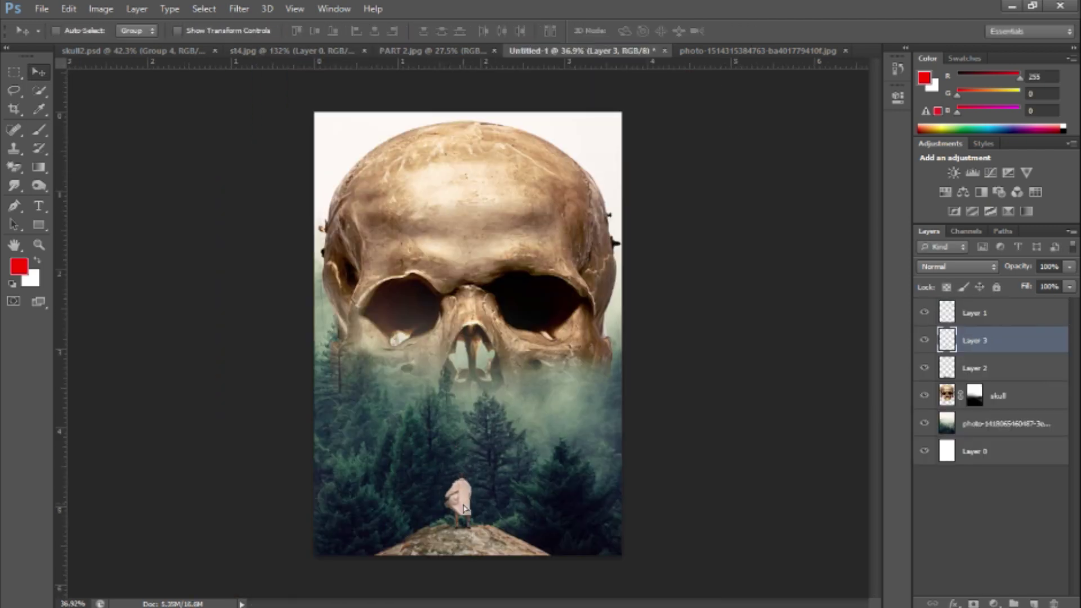
key("ctrl+shift+alt+n")
- Paint white fog across the forest and add a Color Lookup grade at 57%
key("b")
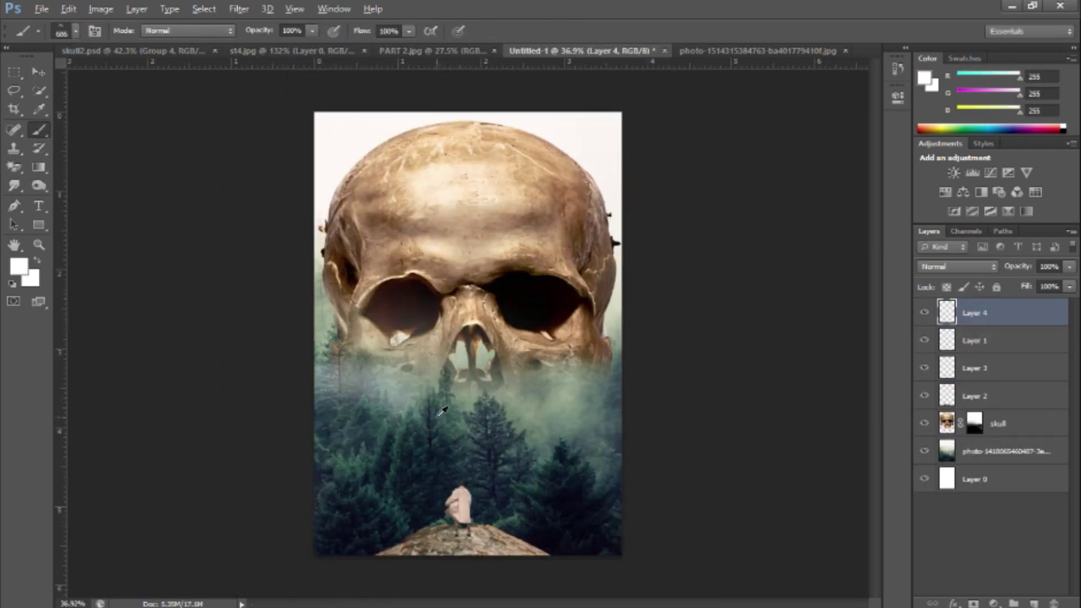
left_click_drag(585, 366, 242, 386)
key("v")
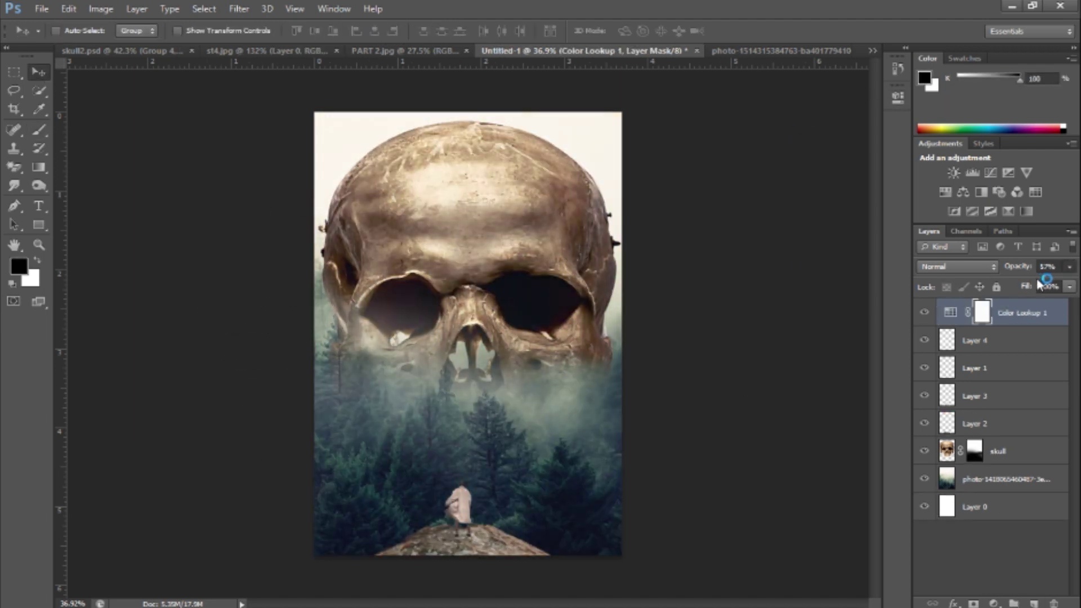
- Paint warm orange across the top of the skull on a new layer
key("b")
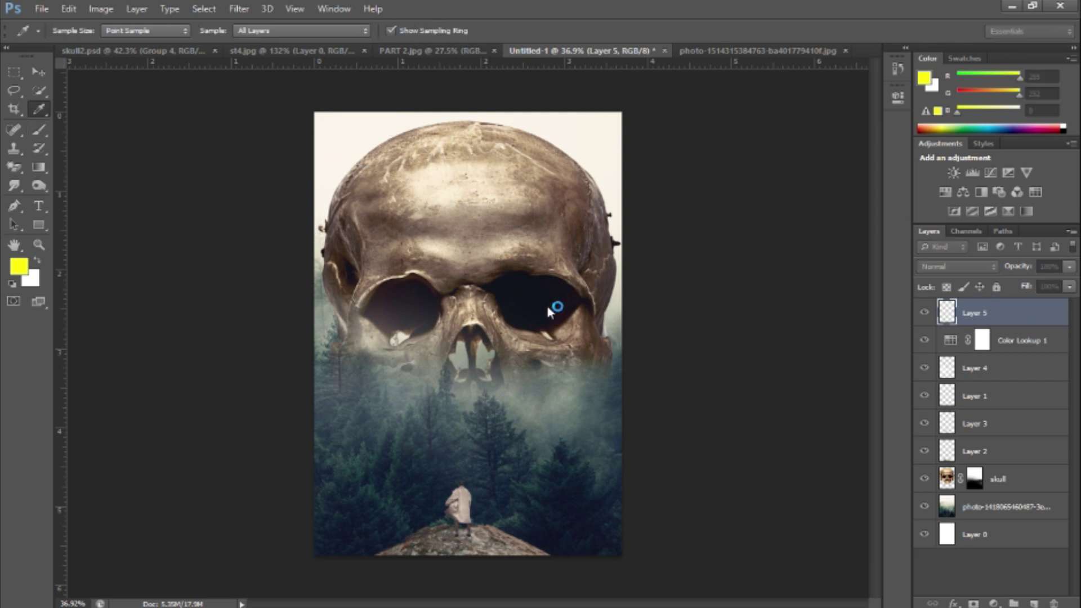
left_click_drag(394, 169, 330, 159)
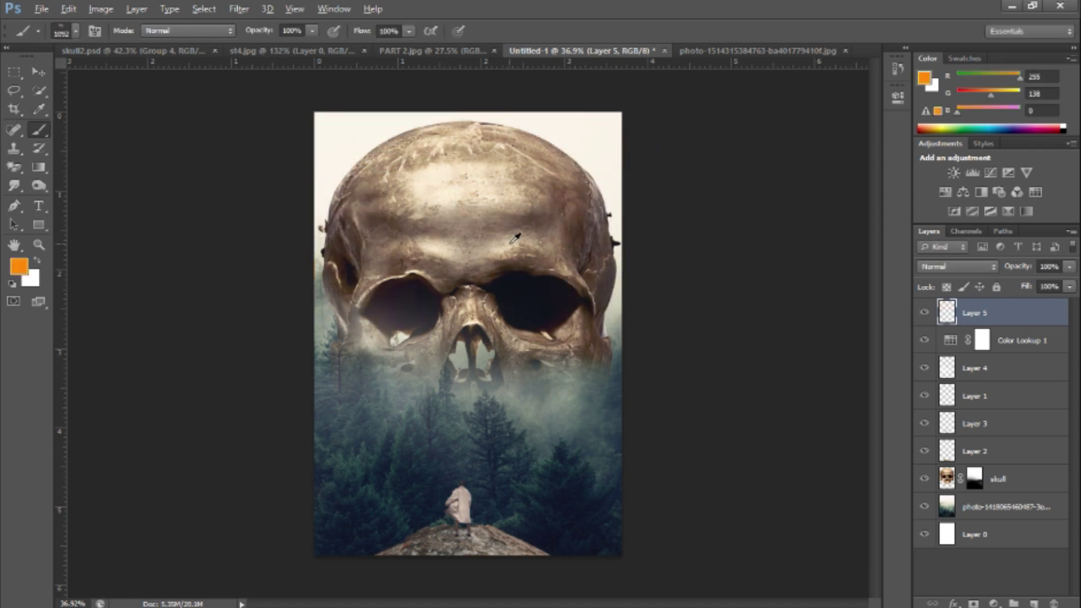
key("bracketright")
key("bracketright")
key("bracketright")
left_click_drag(349, 107, 563, 130)
- Set the orange layer to Multiply at 63% and add a layer mask
key("v")
key("shift+alt+m")
key("6")
key("3")
left_click(973, 604)
key("b")
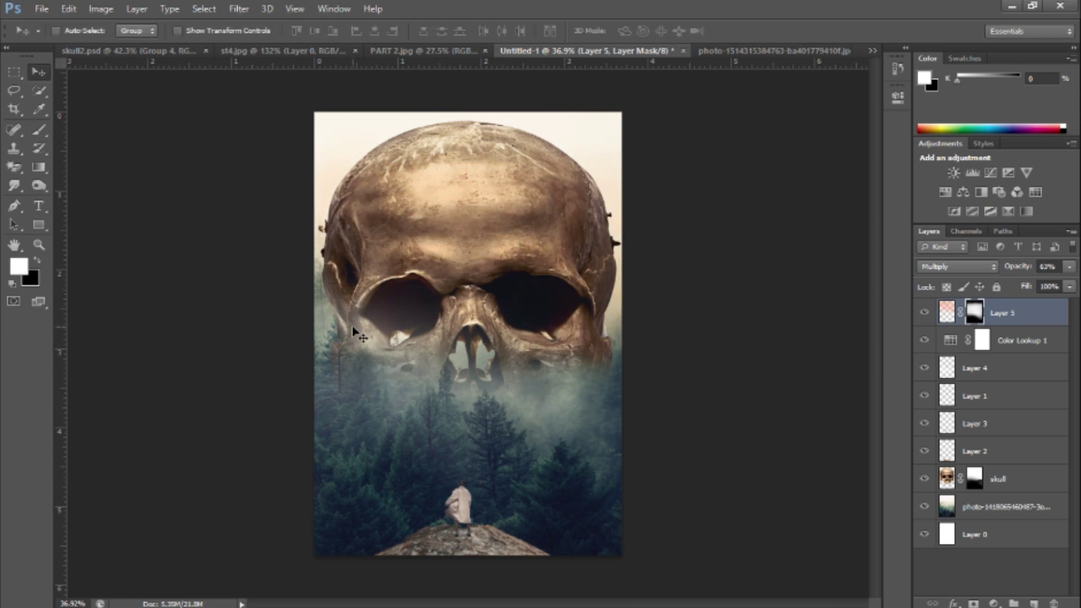
key("ctrl+shift+alt+n")
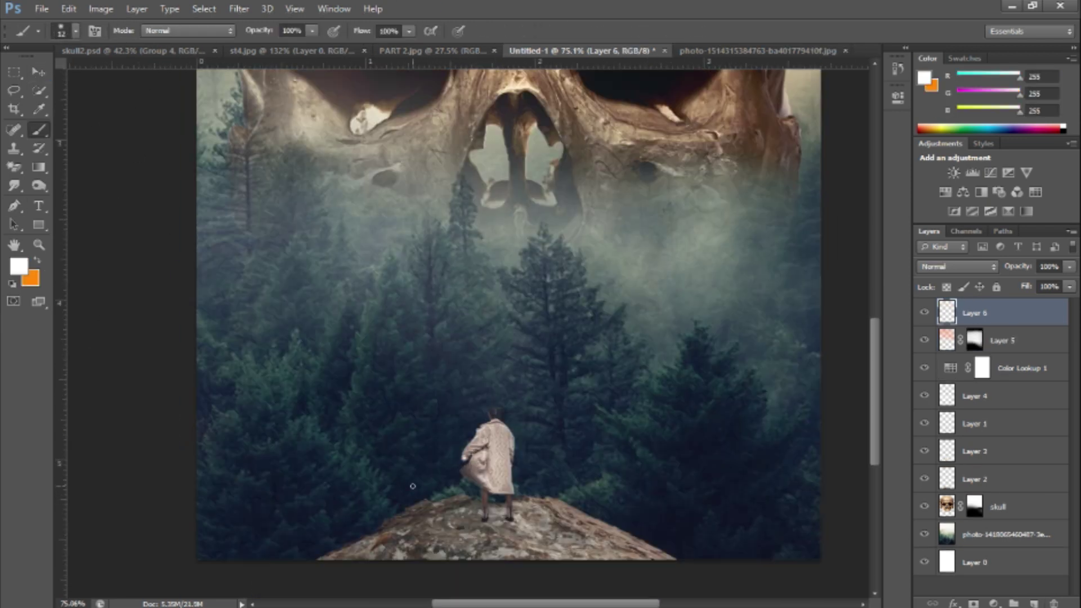
- Draw the saber on a new layer with a red glow in Linear Dodge mode
key("ctrl+shift+alt+n")
key("i")
key("shift+alt+w")
key("h")
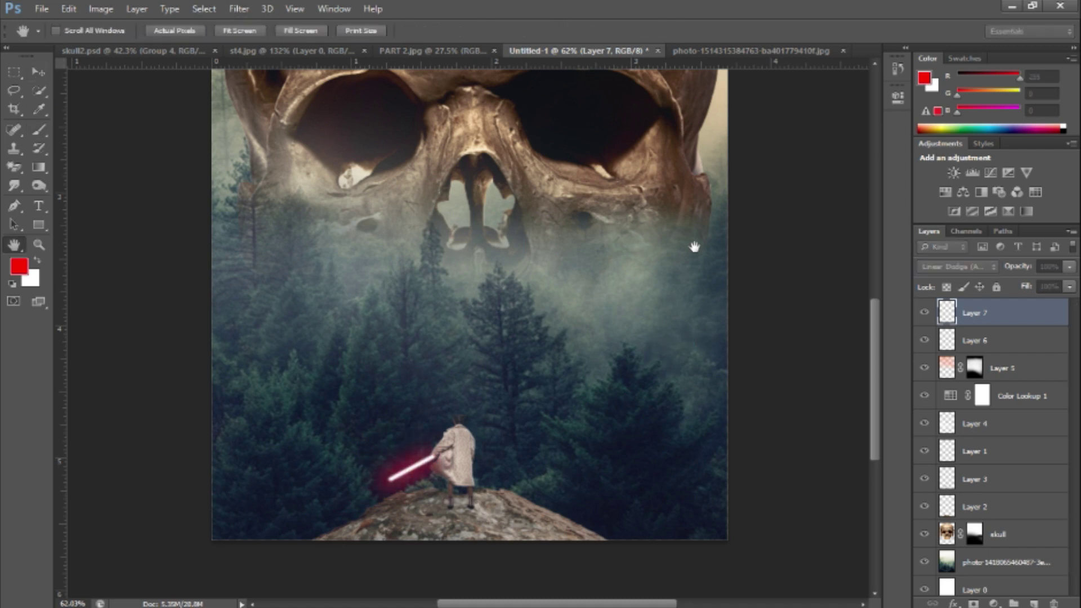
key("v")
key("alt+bracketleft")
key("ctrl+0")
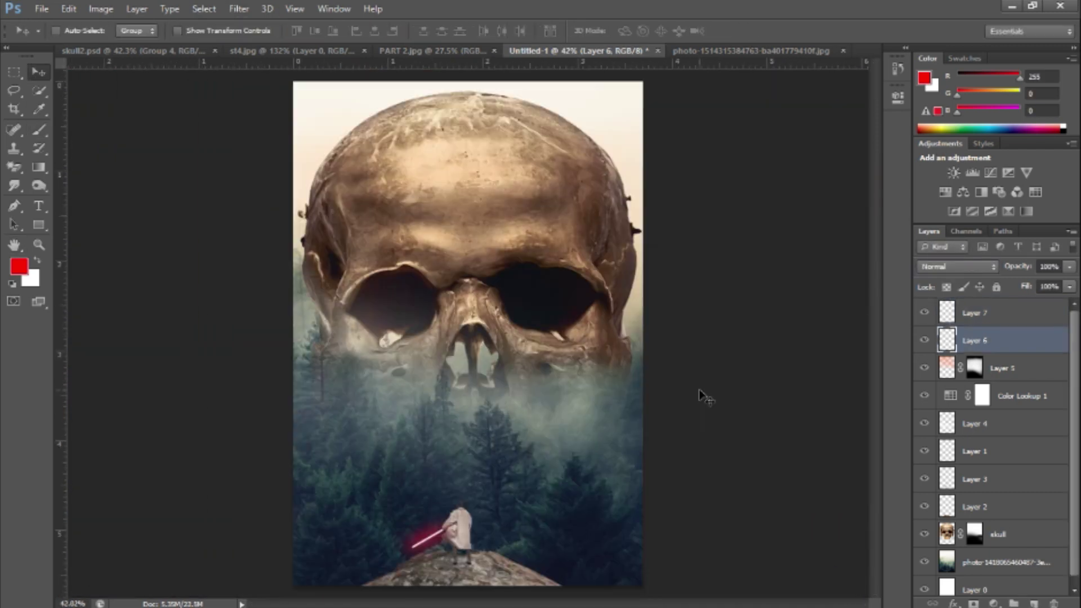
key("alt+bracketright")
- Paint red on a new Overlay layer above the glow and erase the excess
scroll(183, 401, "down", 1)
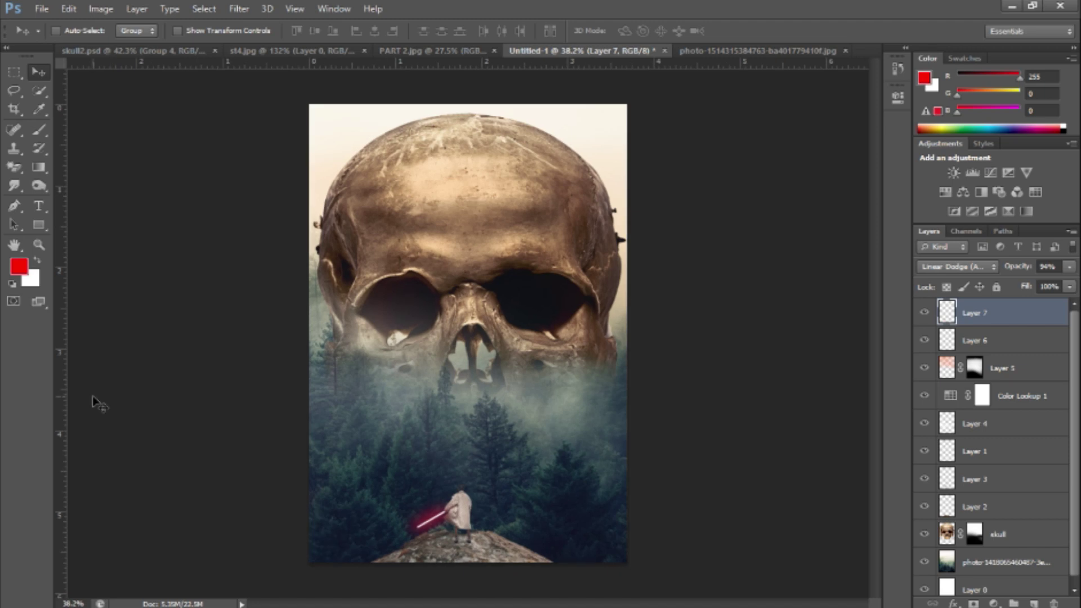
left_click(1034, 603)
key("b")
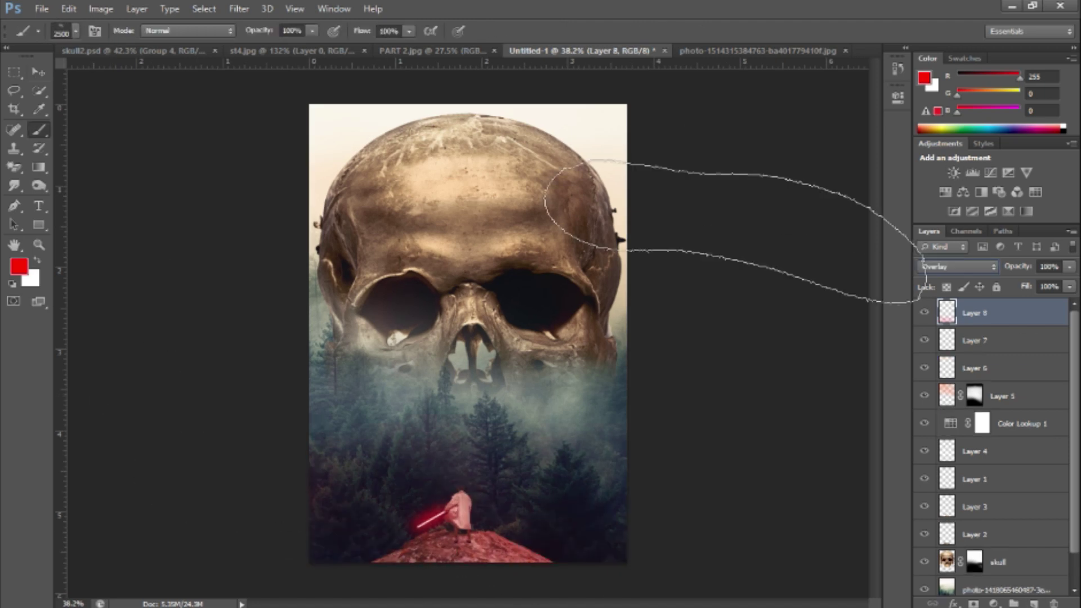
key("e")
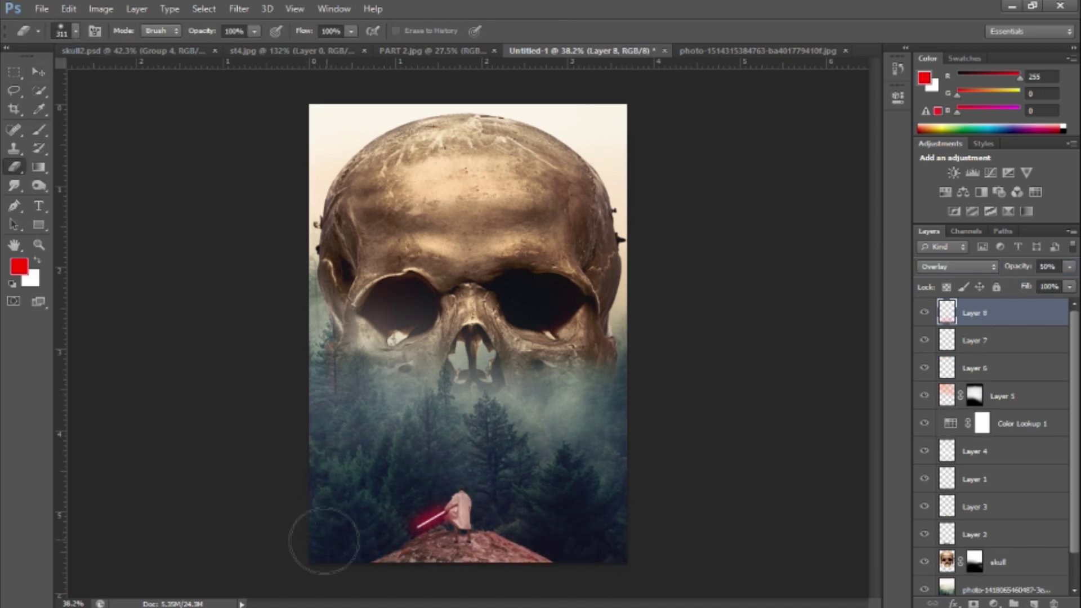
key("v")
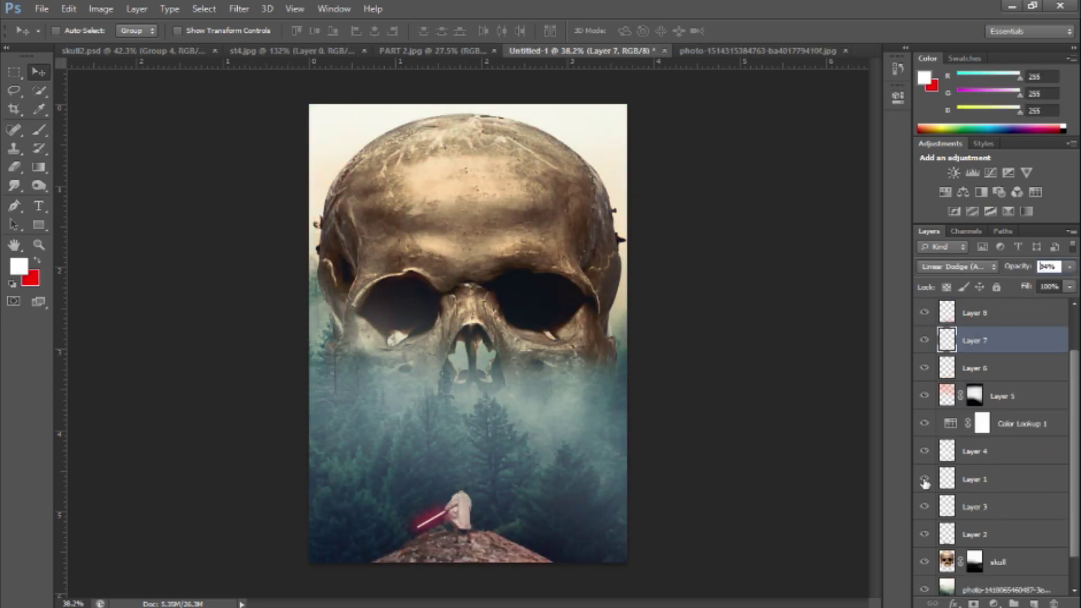
- Rename the coated figure's layer to 'Gurl'
key("l")
left_click(980, 508)
type("url")
key("Return")
key("i")
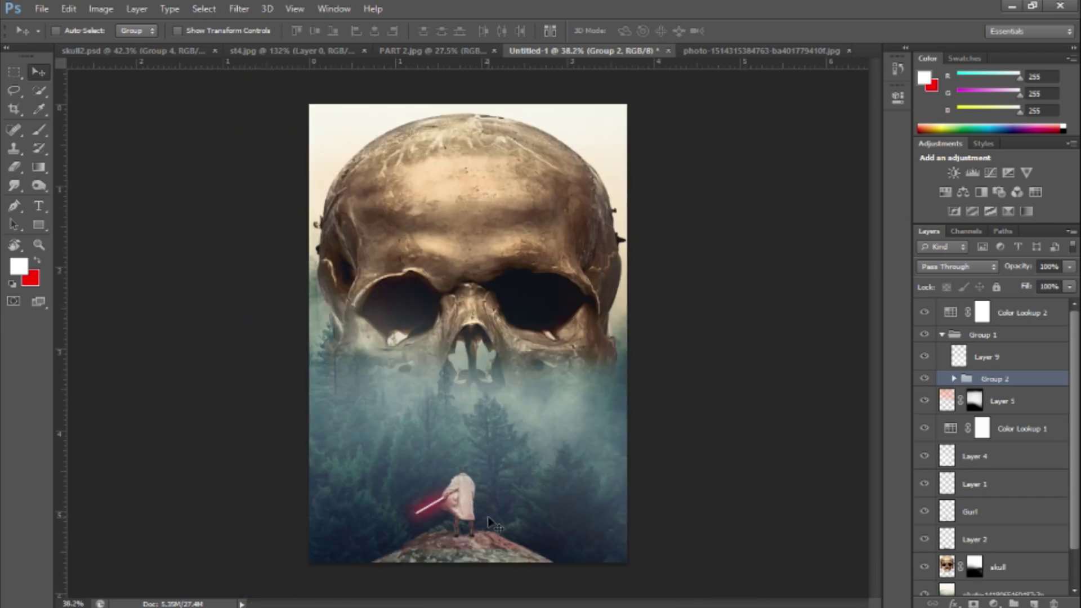
- Add a layer above Layer 8 in Group 2 and rotate the red stroke near the rock
left_click(954, 378)
left_click(940, 401)
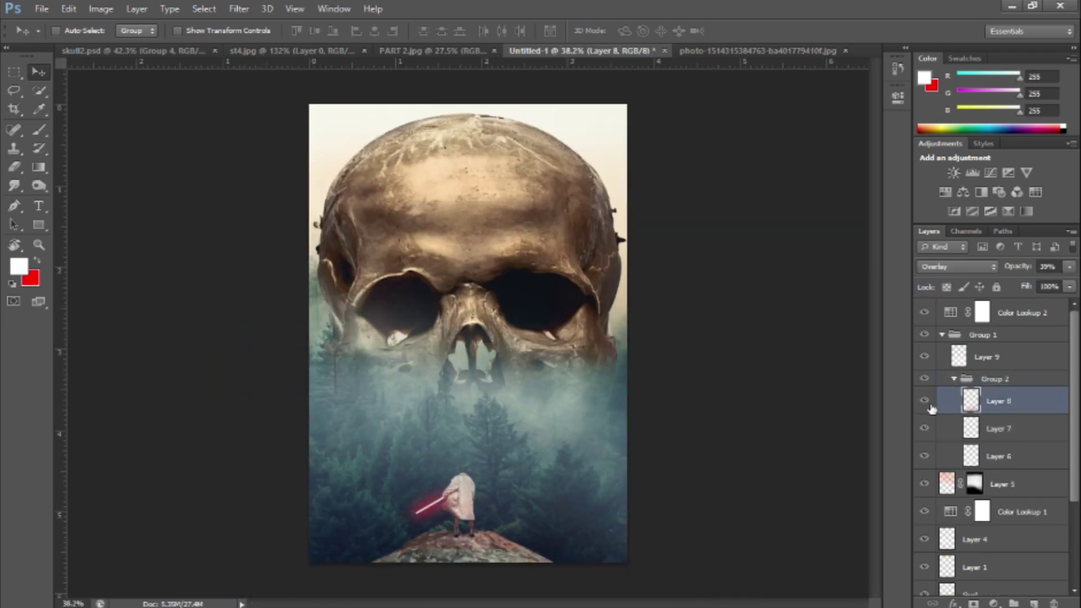
left_click(1044, 604)
key("b")
key("x")
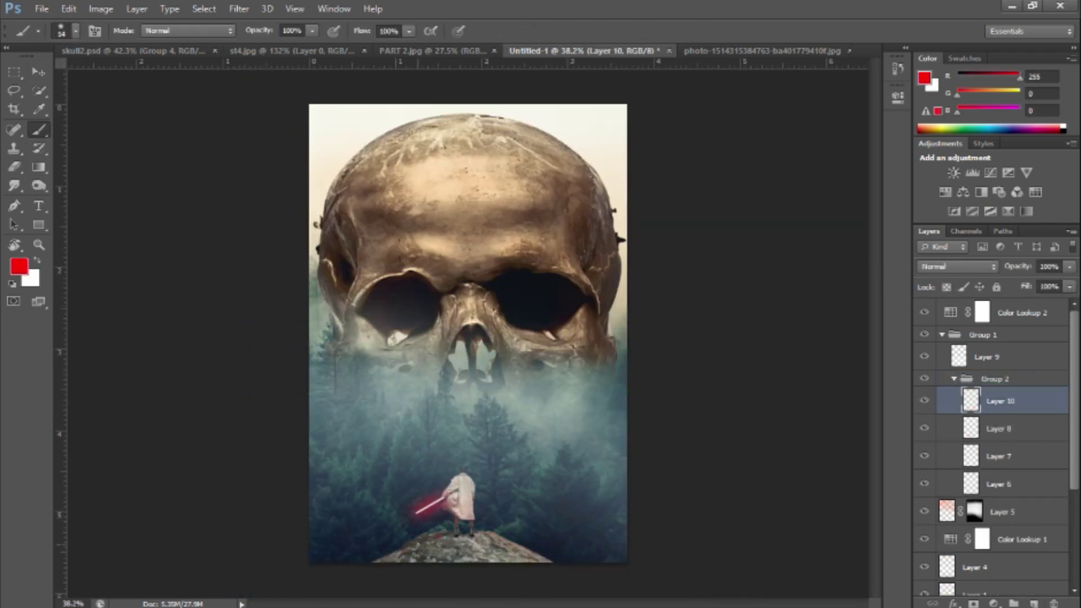
key("v")
key("ctrl+t")
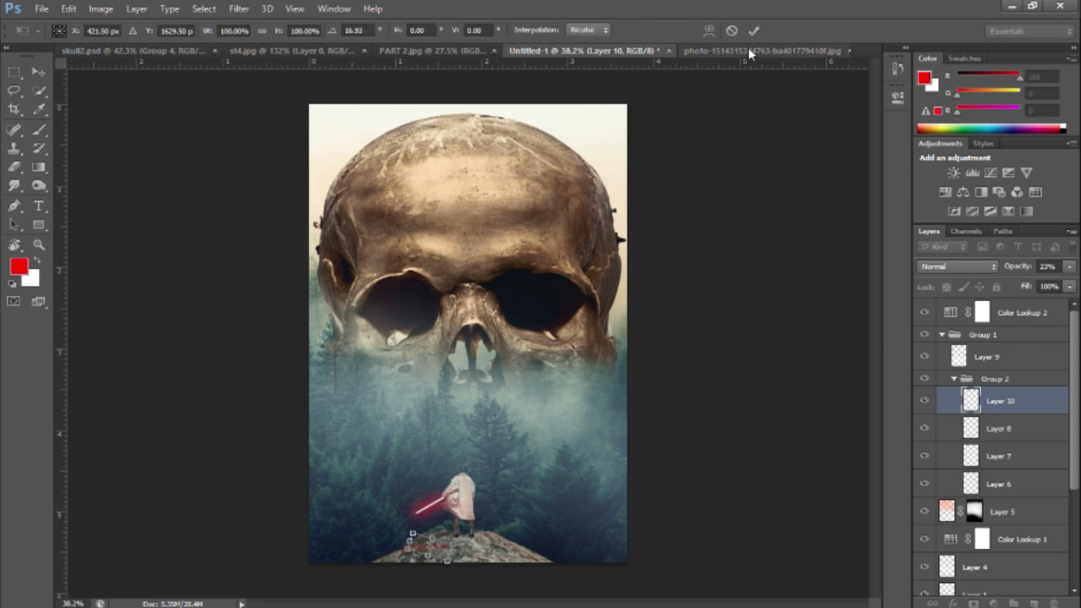
key("Return")
- Paint a soft red glow around the saber on a new layer, erasing parts of it
key("ctrl+shift+alt+n")
key("b")
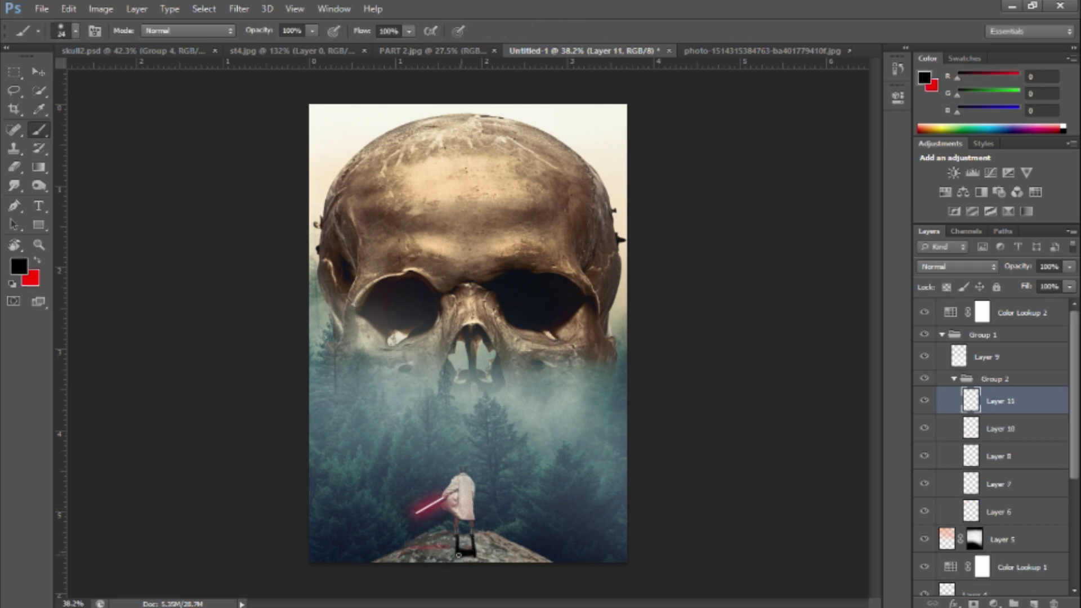
key("e")
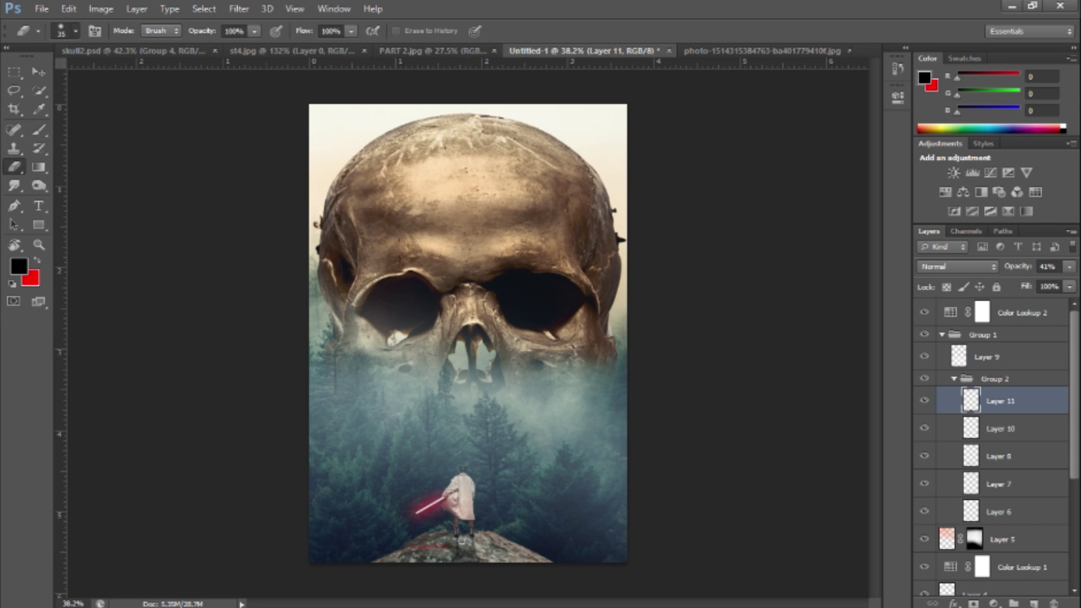
key("b")
key("alt+bracketleft")
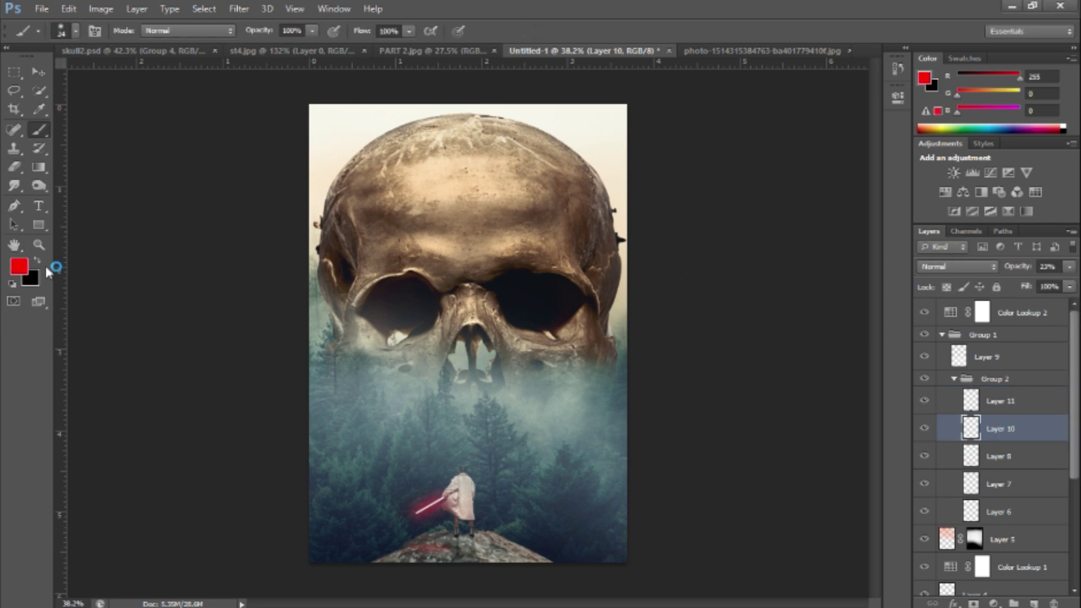
key("x")
key("ctrl+shift+alt+n")
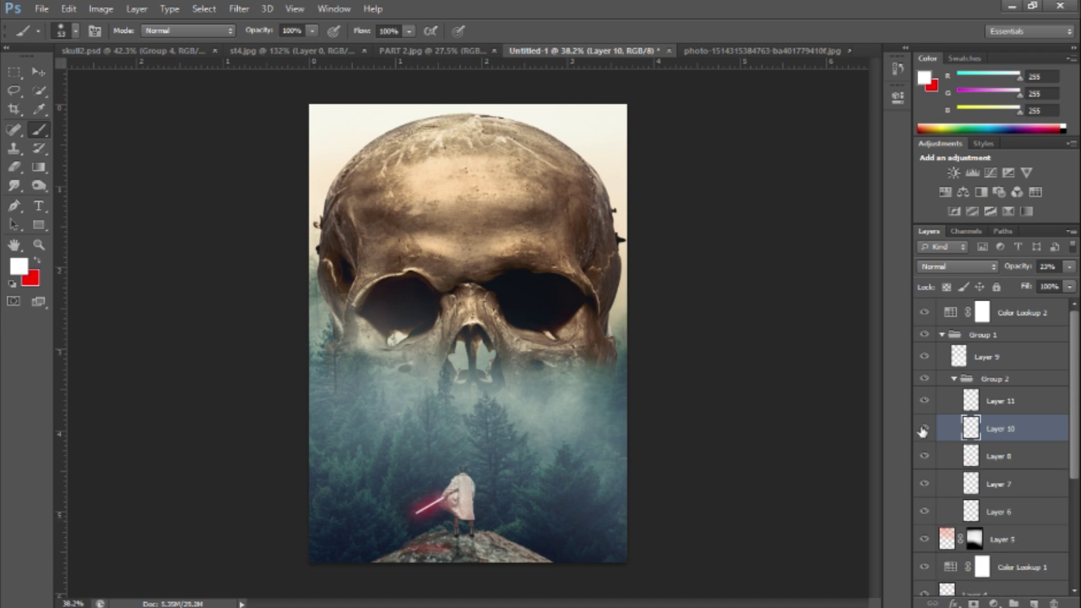
key("space")
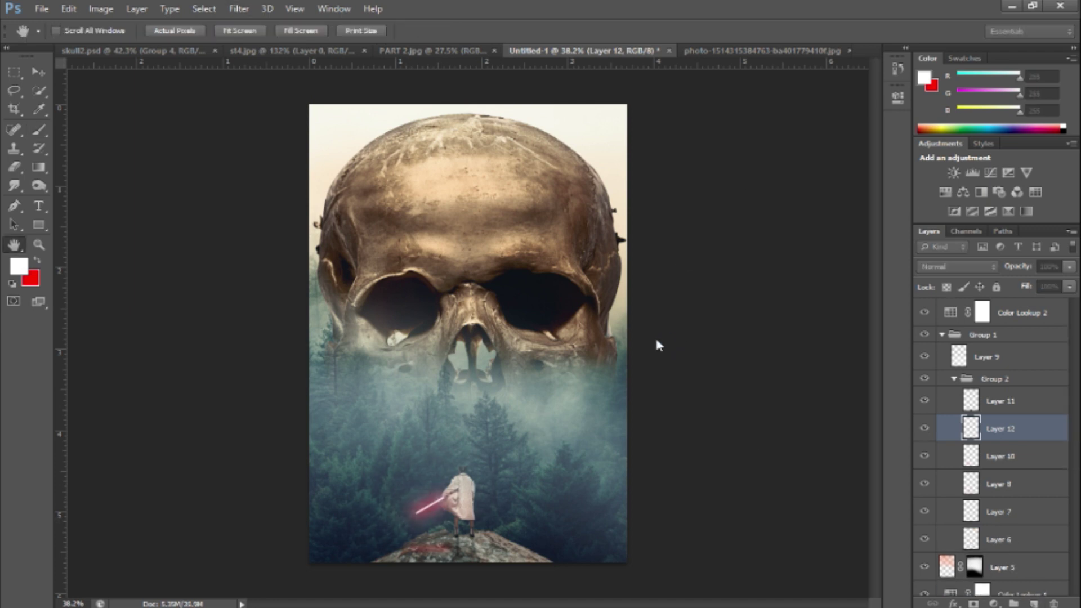
key("ctrl+minus")
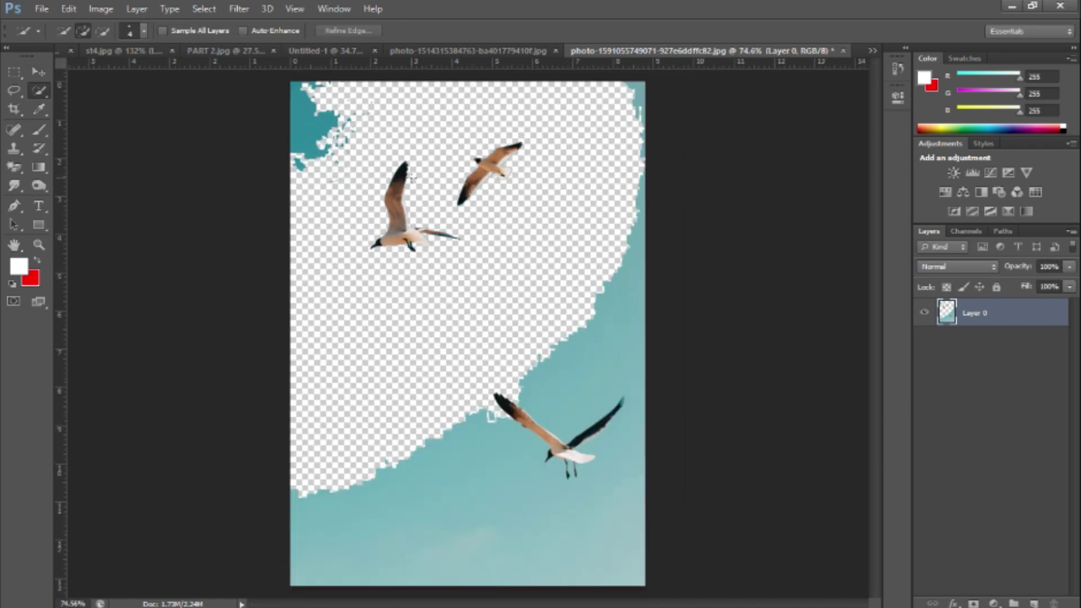
- Commit the small seagull, then duplicate it three times and move copies around the sky
key("Escape")
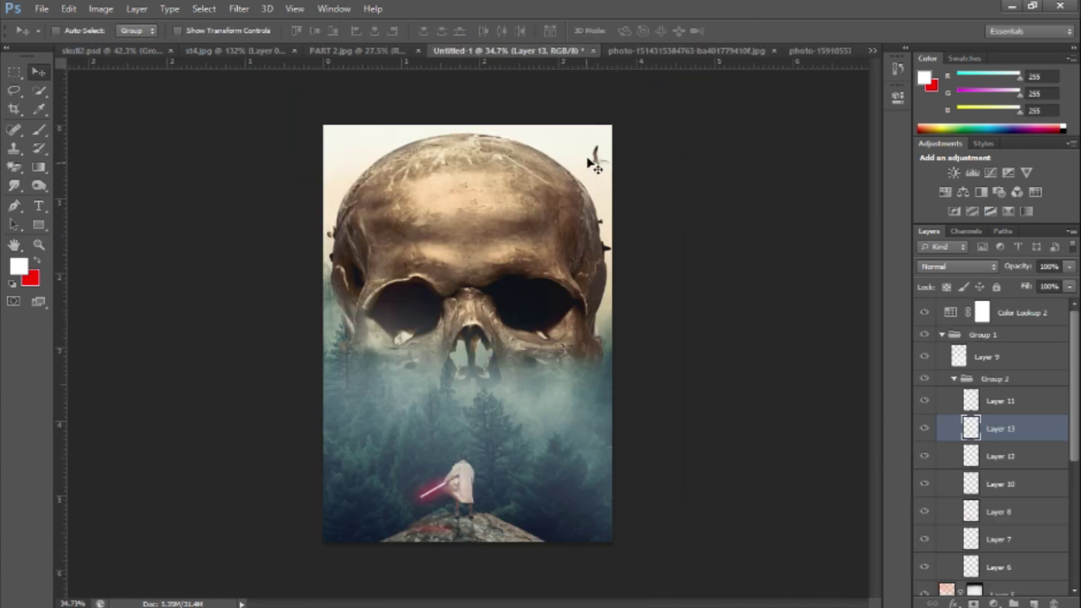
key("ctrl+j")
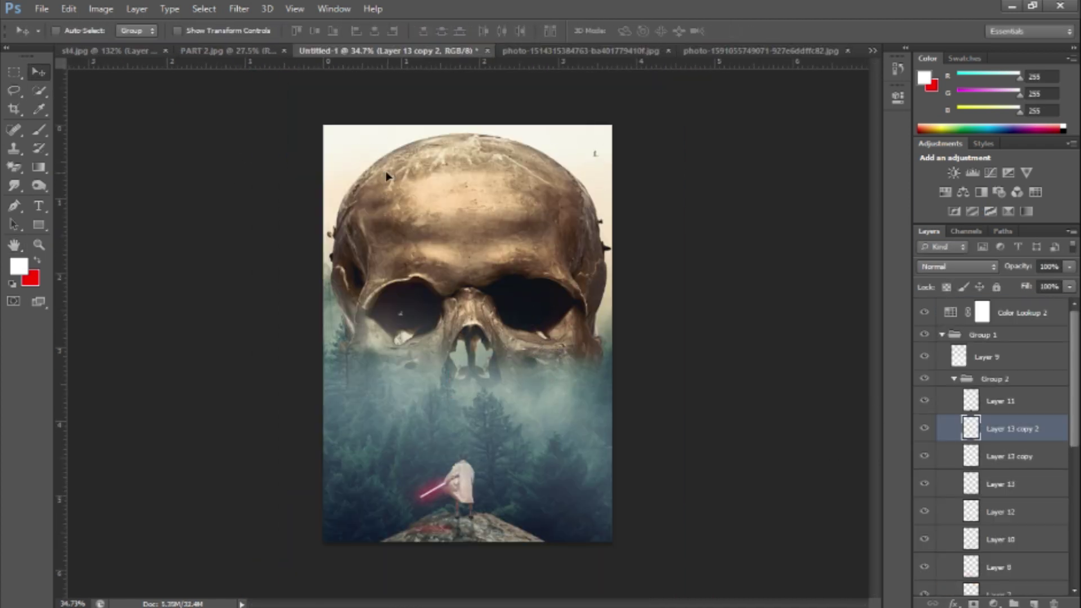
scroll(809, 333, "up", 1)
key("ctrl+j")
key("alt+bracketleft")
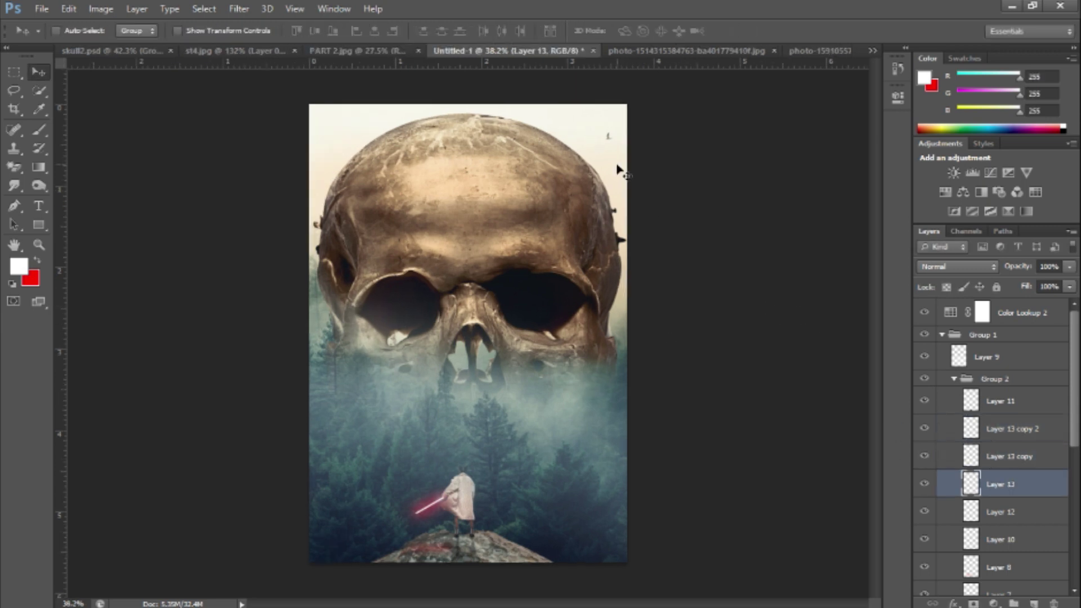
key("ctrl+j")
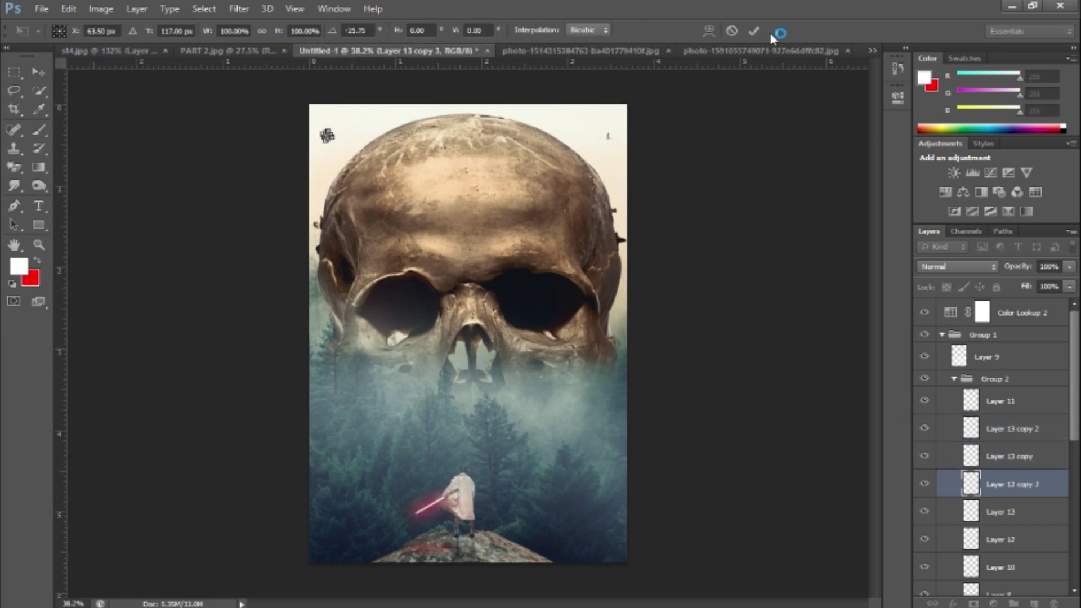
left_click_drag(322, 121, 321, 176)
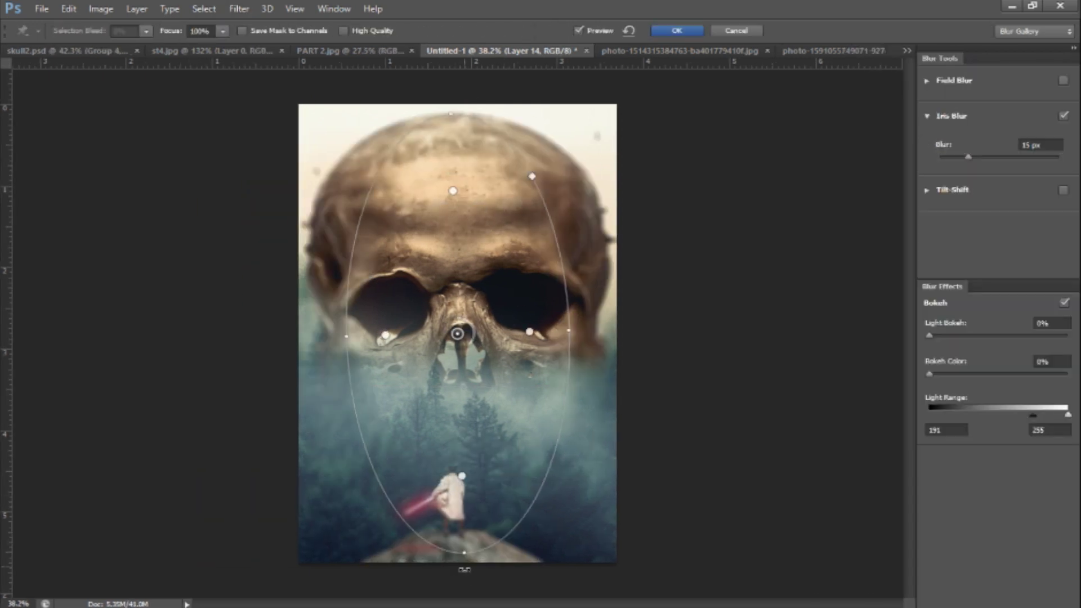
- Apply an Iris Blur (value 35) to the merged copy of the scene
left_click(676, 32)
type("35")
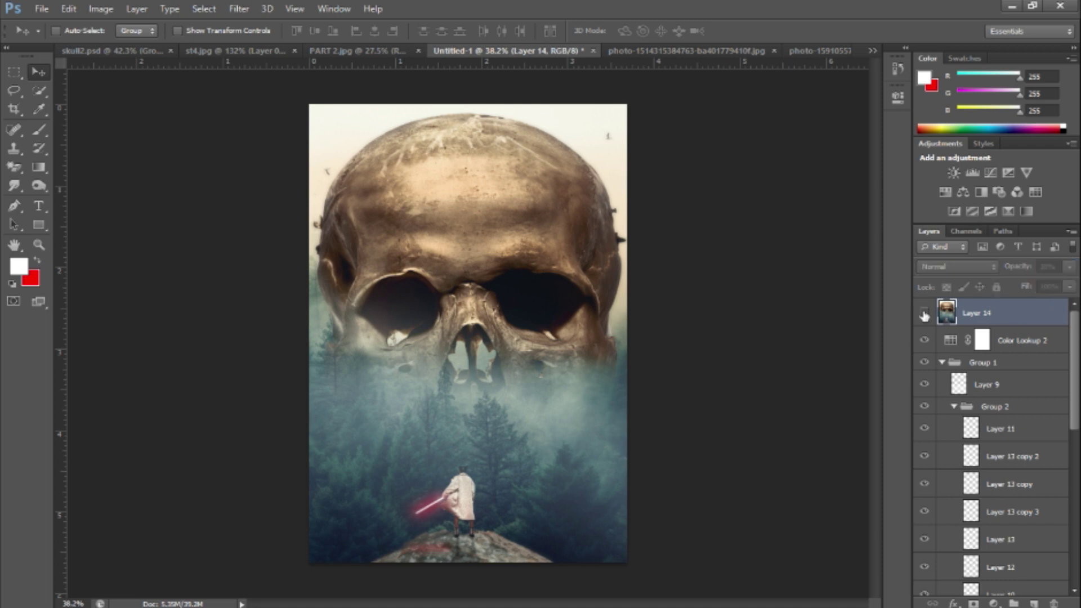
scroll(937, 267, "down", 5)
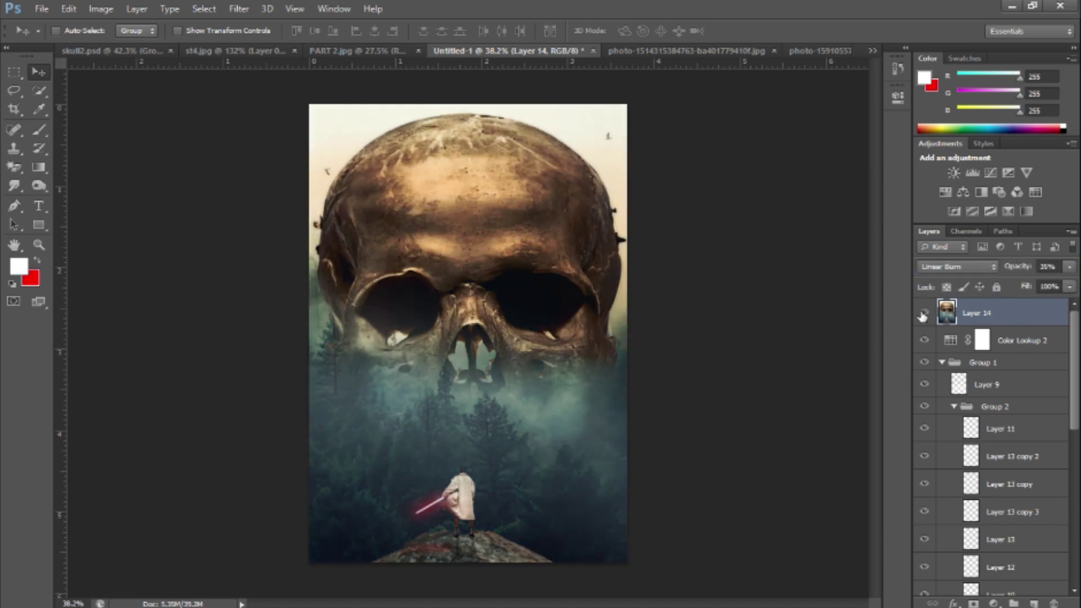
- Lower the blurred layer's opacity and add a Multiply 25% duplicate of it
key("2")
key("1")
key("6")
key("shift+minus")
key("shift+minus")
key("shift+minus")
key("shift+minus")
key("ctrl+j")
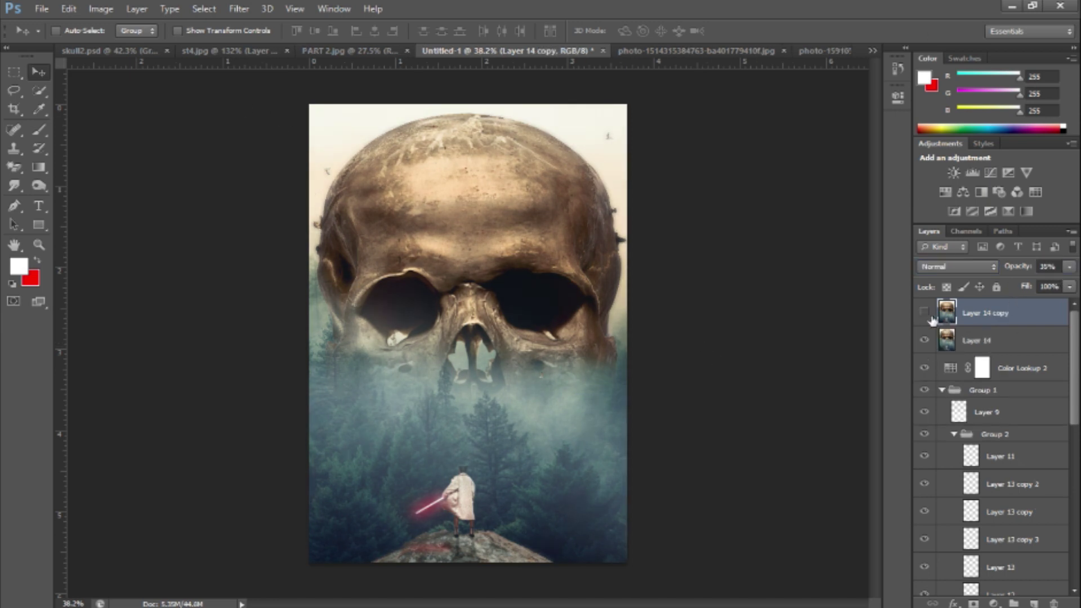
key("shift+plus")
key("shift+plus")
key("shift+plus")
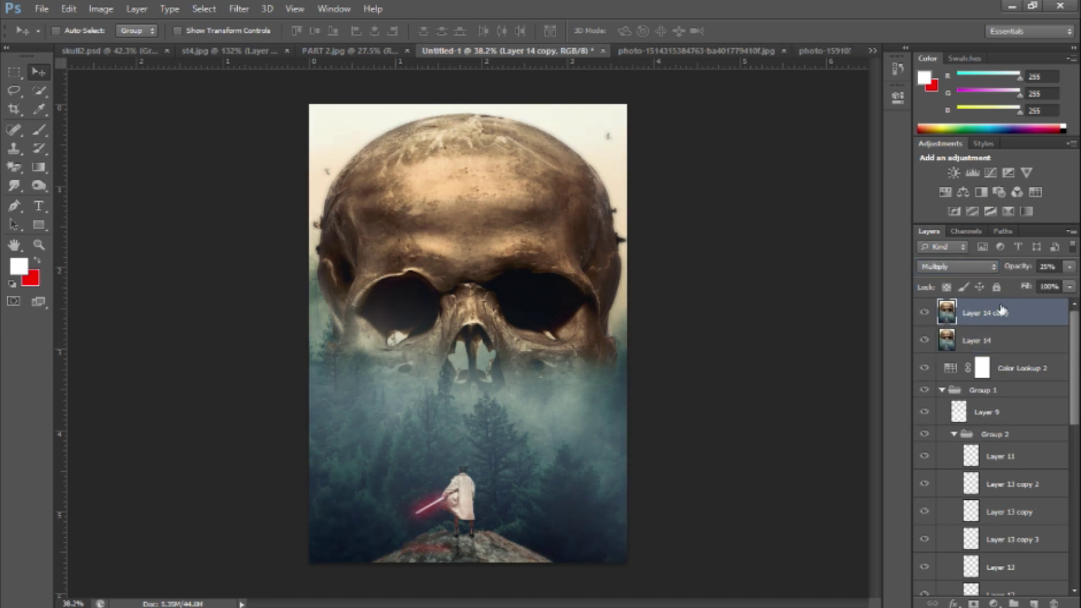
- Paint white glowing dots in both skull eye sockets on a new layer
left_click(1037, 603)
key("b")
left_click(406, 301)
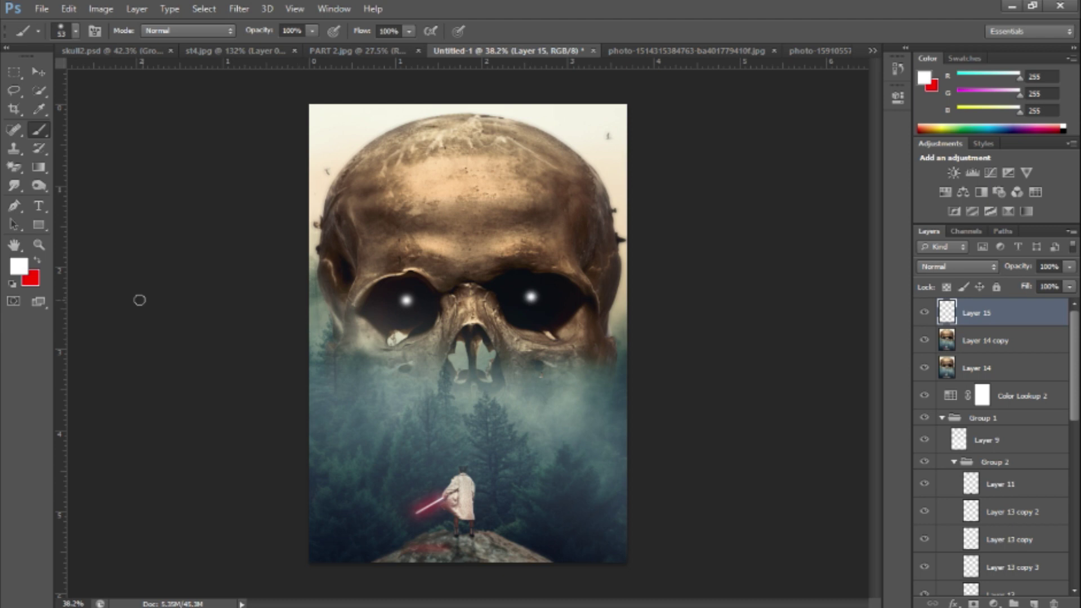
key("ctrl+z")
key("space")
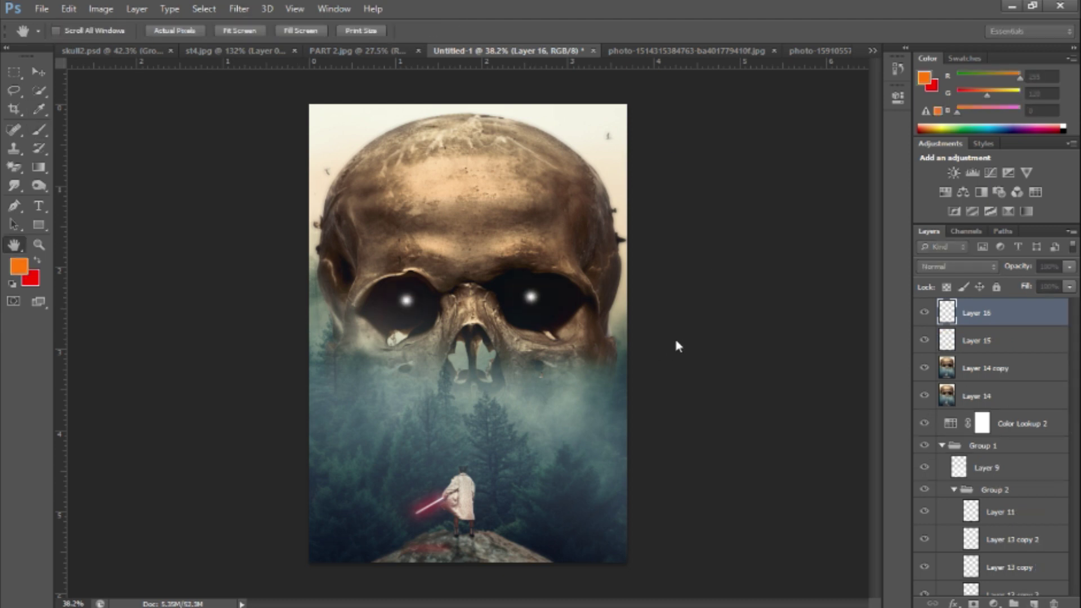
- Stamp all visible layers, then fill a new layer with a grey-to-orange gradient top to bottom
key("v")
key("ctrl+shift+alt+e")
key("g")
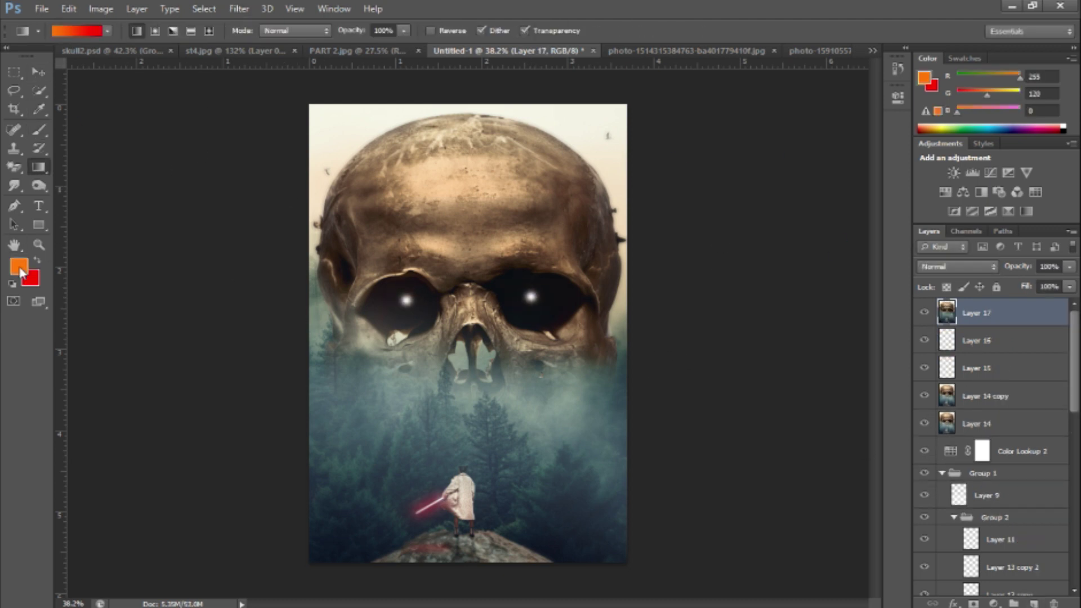
key("ctrl+shift+alt+n")
key("x")
left_click_drag(467, 107, 468, 561)
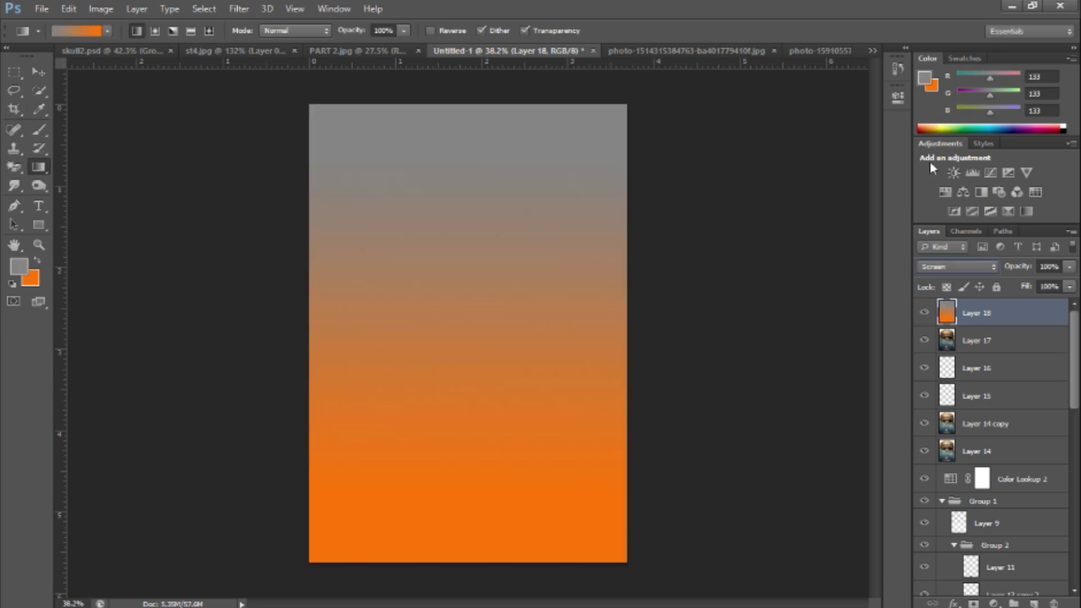
- Set the gradient layer to Screen at 9% and hide it behind a black mask
key("shift+alt+s")
left_click_drag(1018, 267, 1009, 281)
key("v")
key("0")
key("9")
left_click(974, 604, "alt")
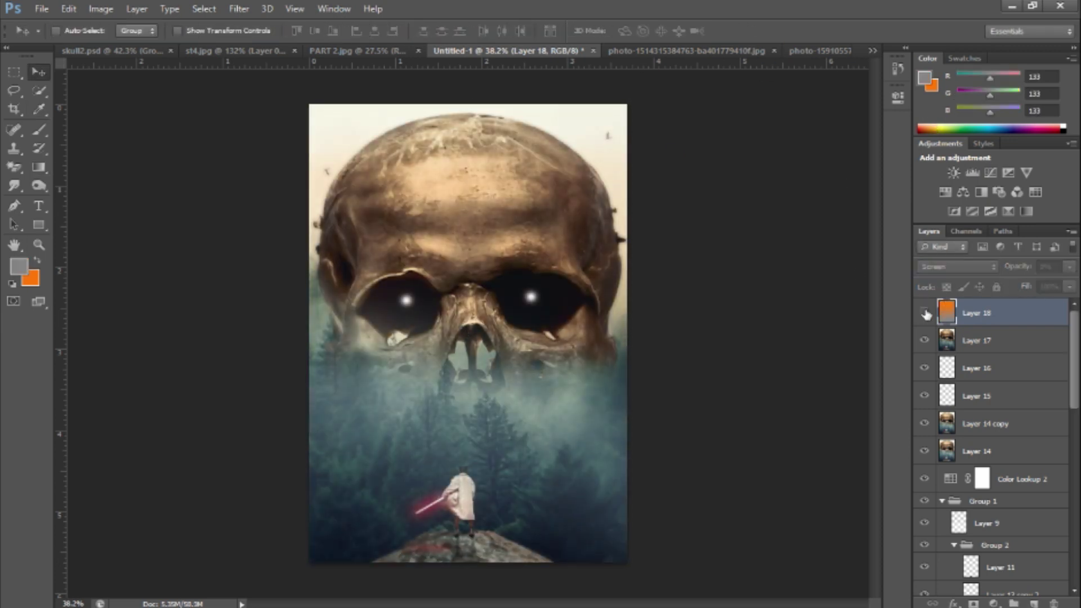
key("b")
key("d")
key("x")
- Paint the mask to reveal the glow over part of the scene and re-show the merged copy
left_click_drag(442, 403, 333, 329)
key("x")
key("x")
left_click_drag(338, 530, 580, 507)
key("x")
key("v")
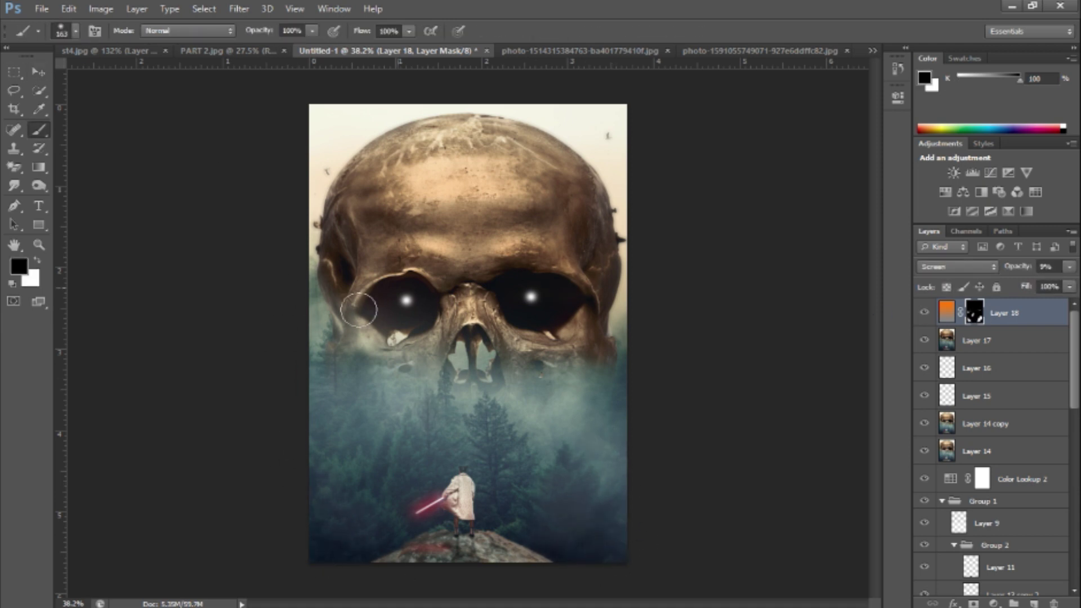
key("ctrl+minus")
left_click(924, 340)
scroll(417, 320, "up", 3, "alt")
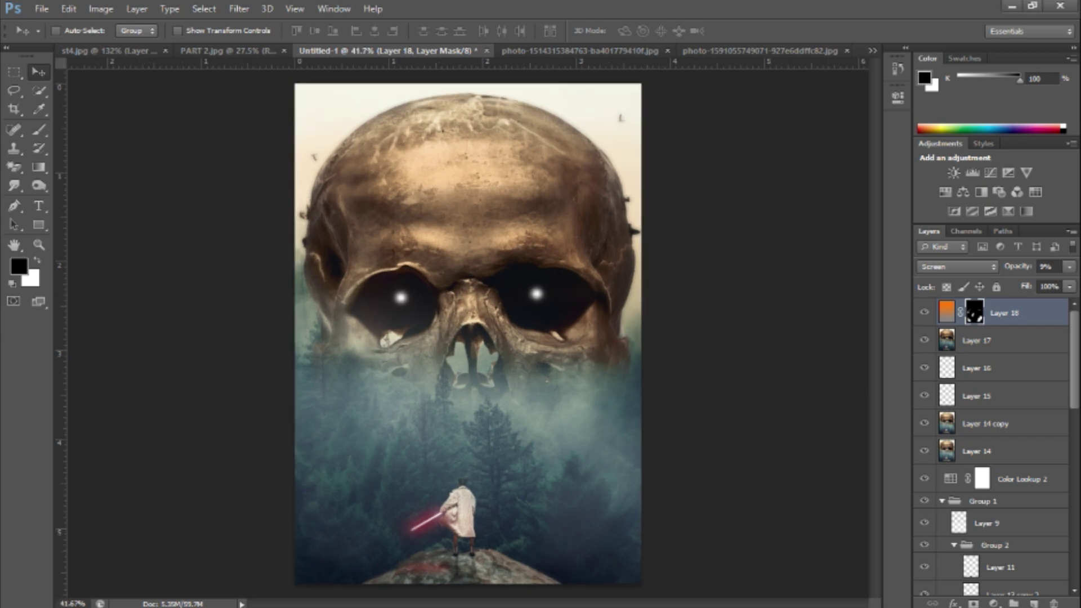
- Place the lightning image along the figure's saber and erase its excess
key("b")
key("]")
key("]")
key("]")
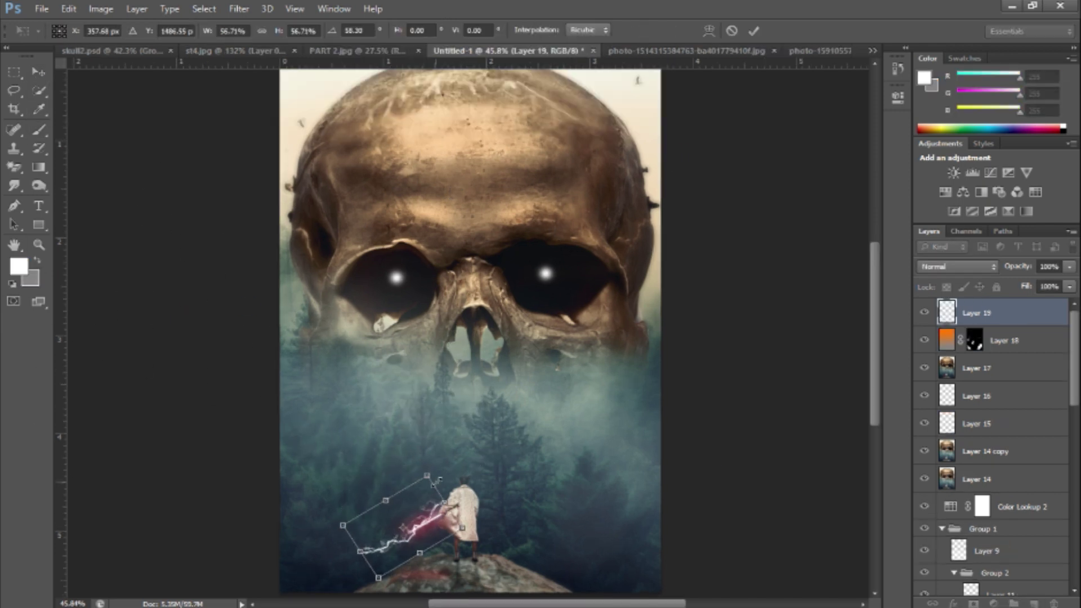
key("Return")
scroll(425, 522, "up", 2)
key("e")
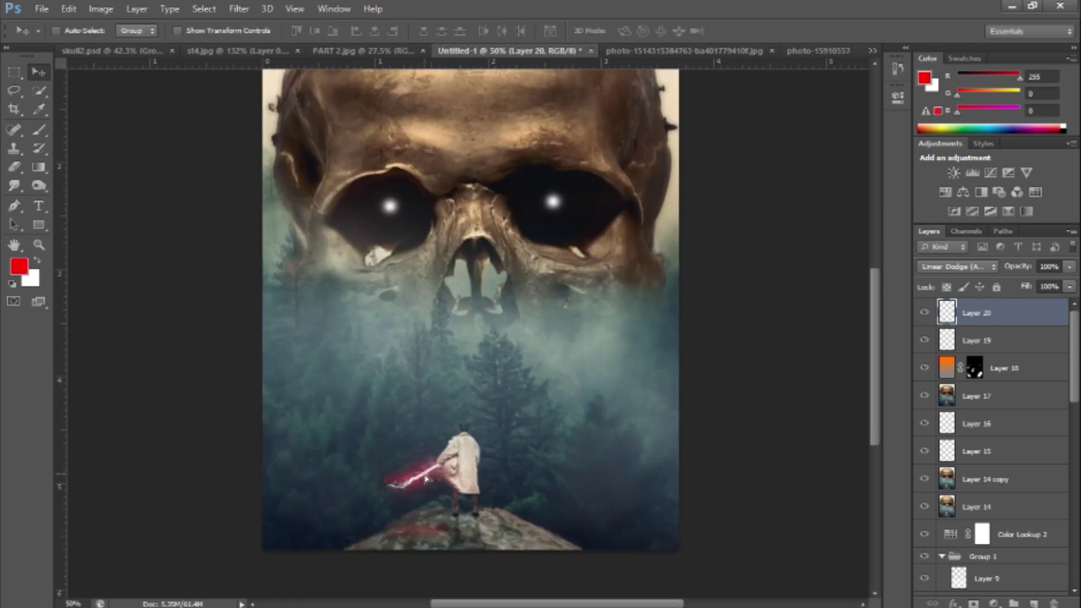
- Paint a white light streak and blend Layer 21 in Overlay mode
key("b")
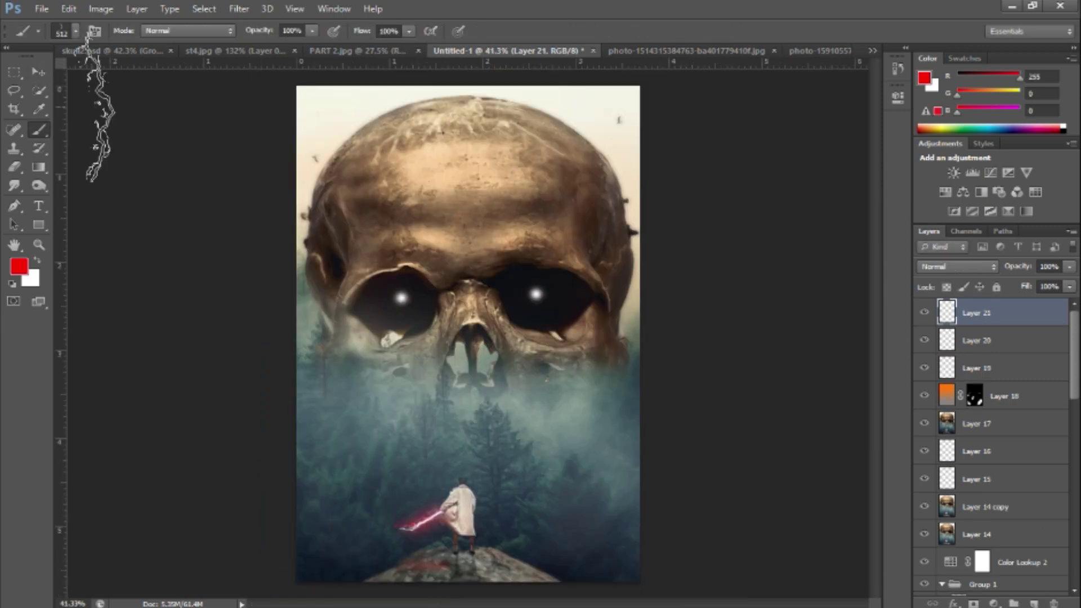
key("x")
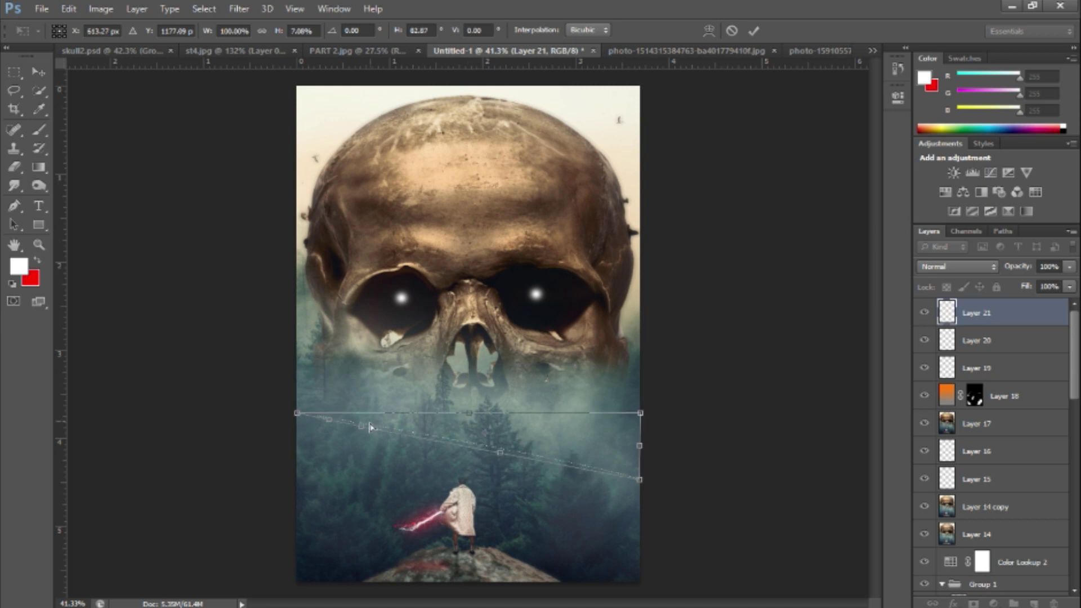
scroll(941, 272, "down", 4)
key("v")
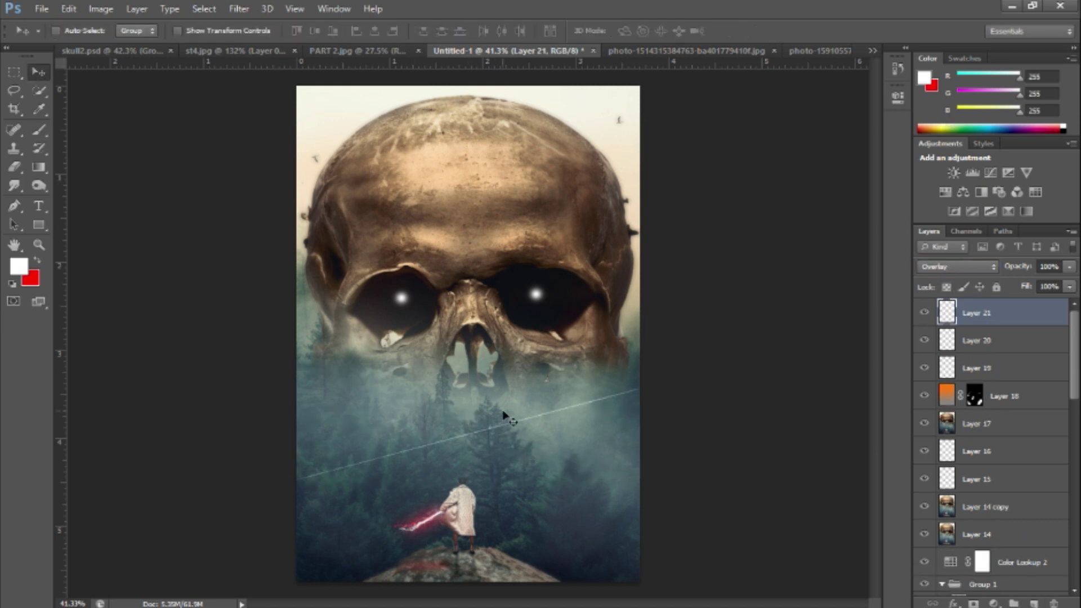
key("ctrl+t")
key("Escape")
- Duplicate the light streak and rotate the copy to a new angle
key("ctrl+j")
key("ctrl+t")
mouse_move(654, 417)
left_mouse_down()
mouse_move(598, 479)
mouse_move(603, 434)
left_mouse_up()
key("Return")
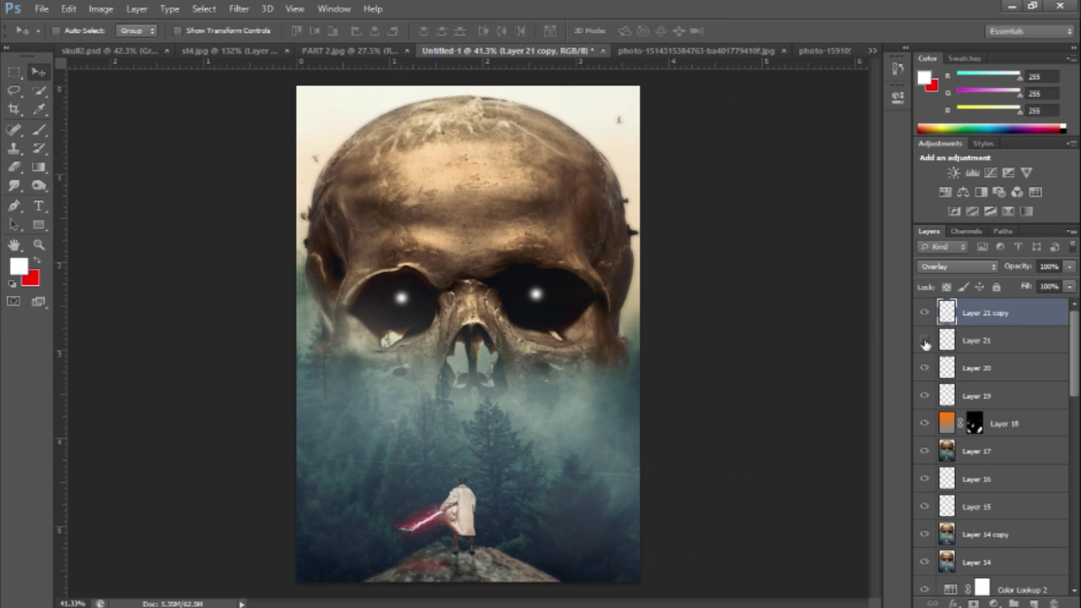
- Add two more streak copies, rotating the newest one across the forest
key("ctrl+j")
key("ctrl+t")
key("Return")
key("ctrl+j")
key("ctrl+t")
left_click_drag(738, 337, 763, 270)
key("Return")
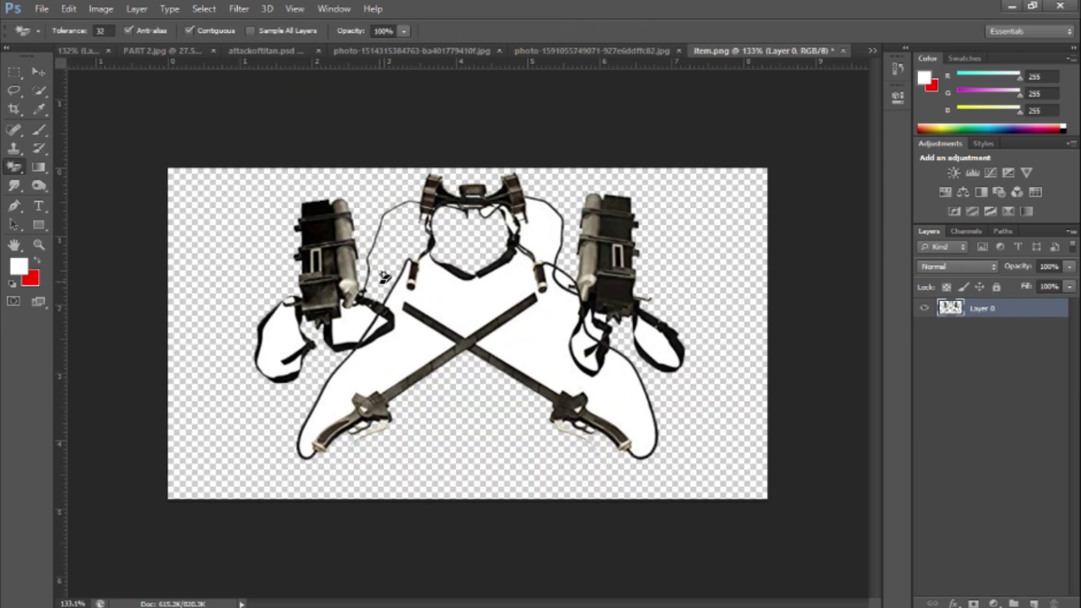
- Bring the harness from item.png into the poster, fit it onto the figure, then hide Layer 22
key("v")
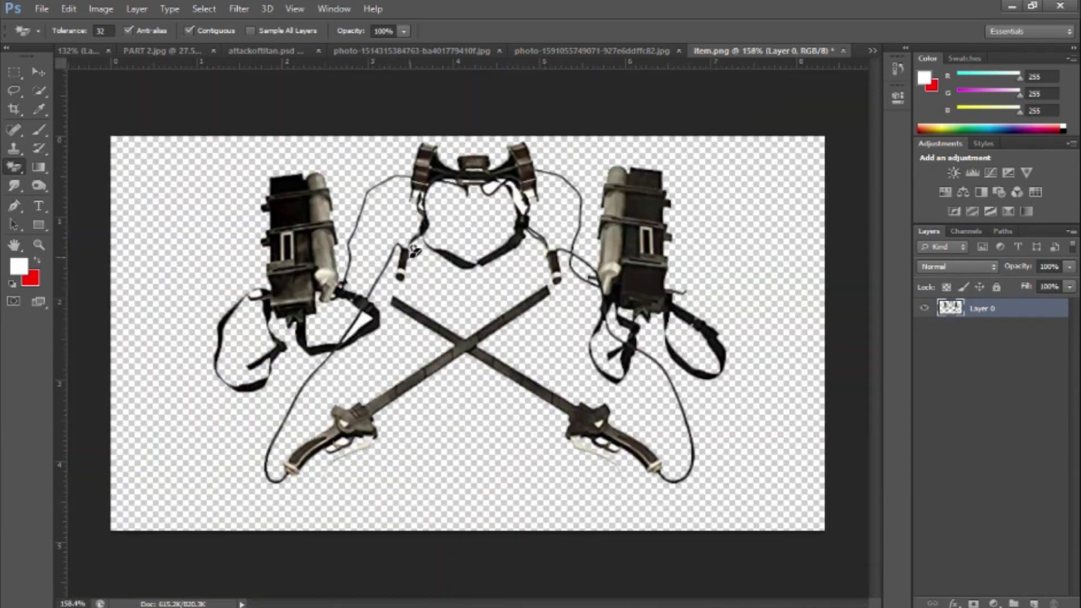
key("ctrl+minus")
mouse_move(497, 224)
left_mouse_down()
mouse_move(496, 146)
mouse_move(459, 422)
mouse_move(467, 527)
mouse_move(470, 487)
left_mouse_up()
scroll(467, 527, "up", 5)
key("ctrl+t")
scroll(473, 484, "down", 2)
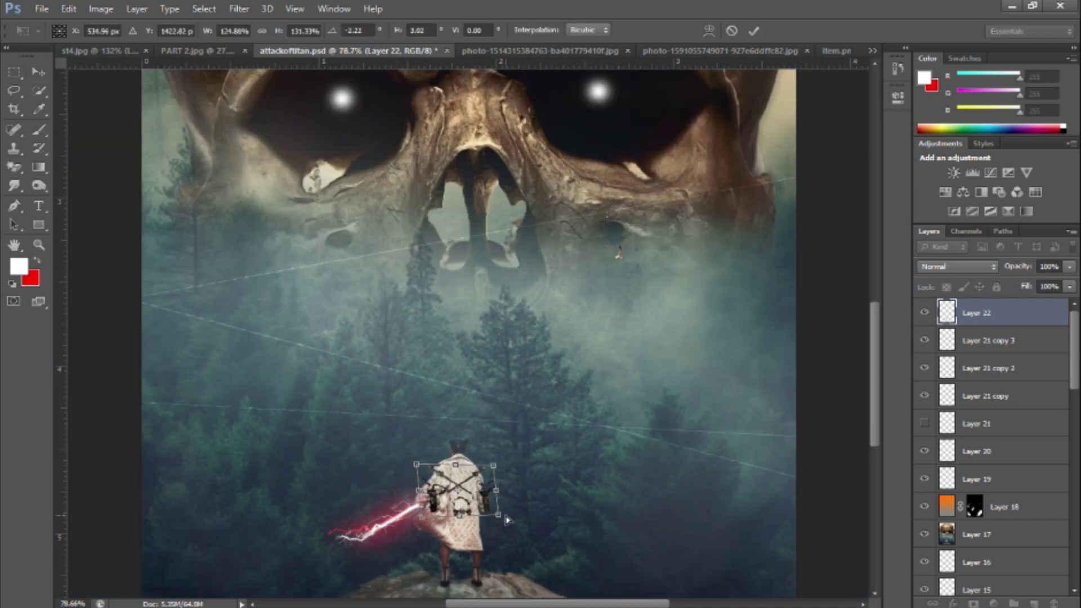
key("Return")
scroll(495, 521, "down", 2)
scroll(472, 488, "up", 2)
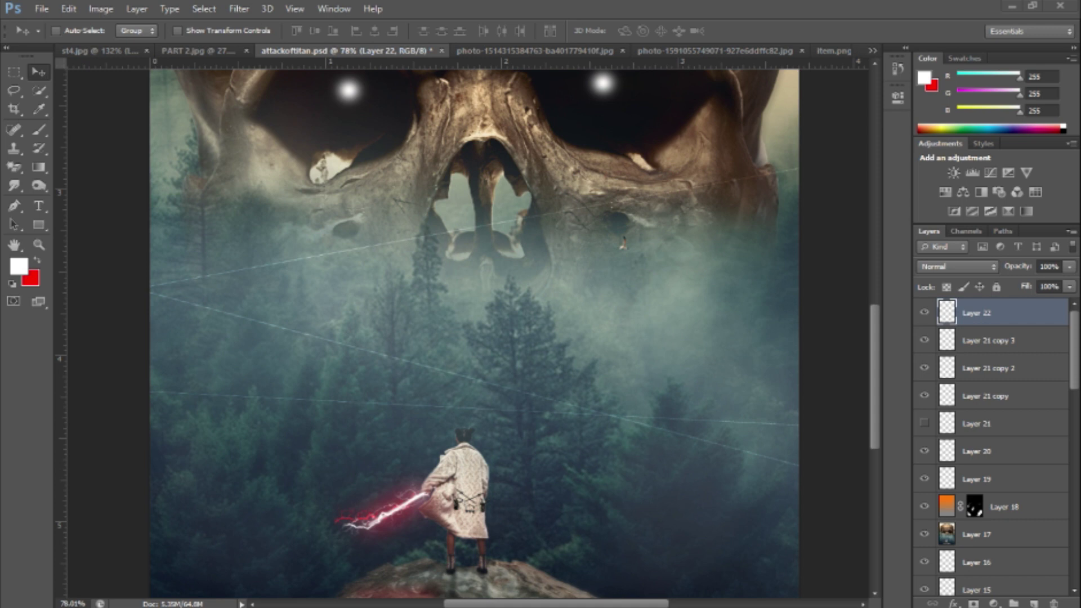
left_click(924, 313)
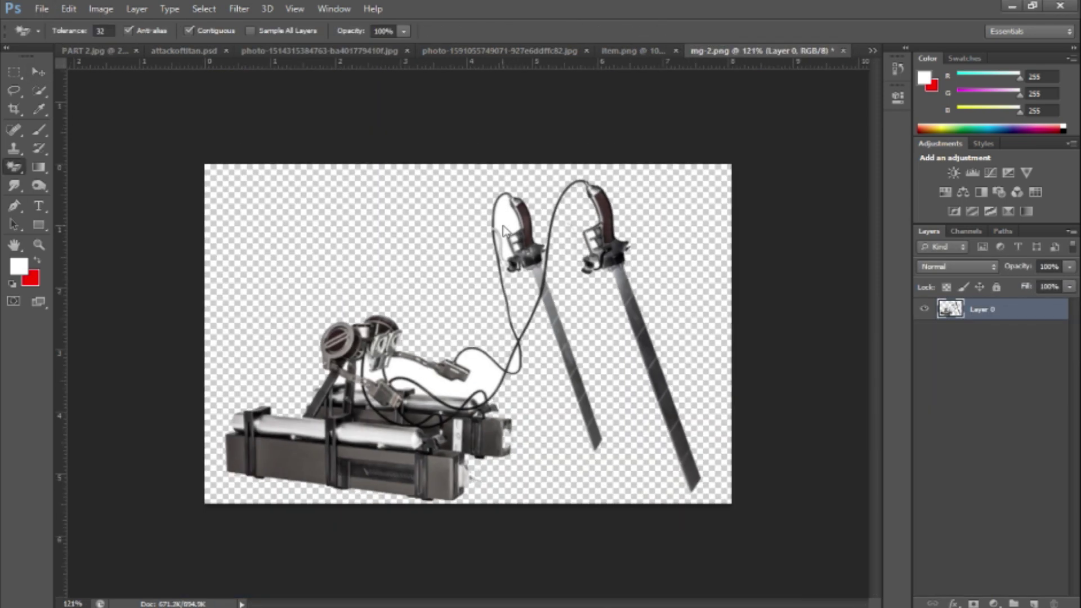
- Rotate and enlarge the gear canister so it fits against the figure's hip
scroll(423, 315, "up", 3)
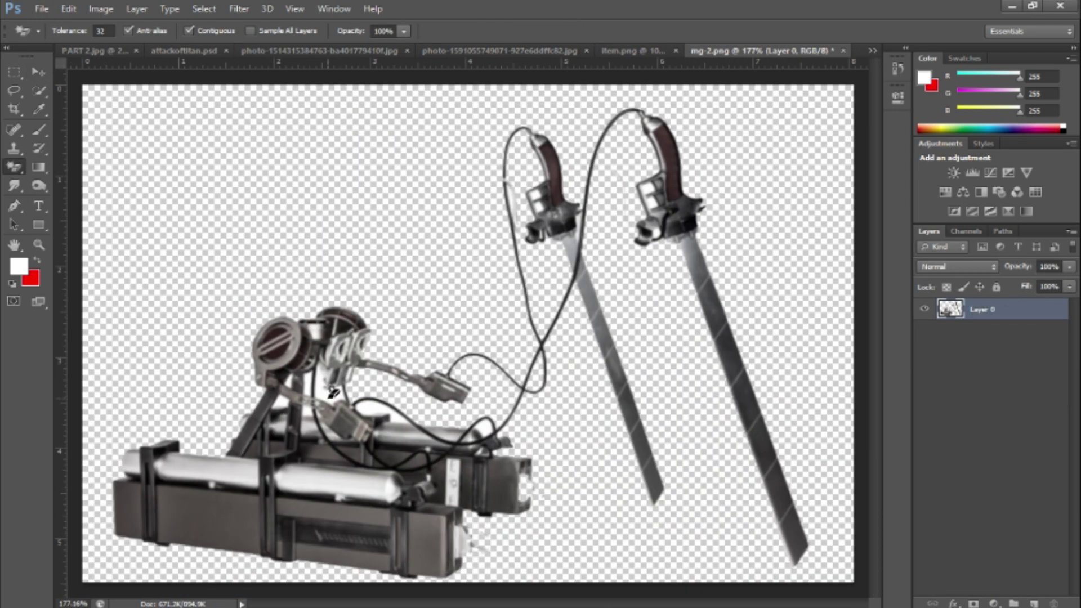
scroll(338, 361, "up", 2)
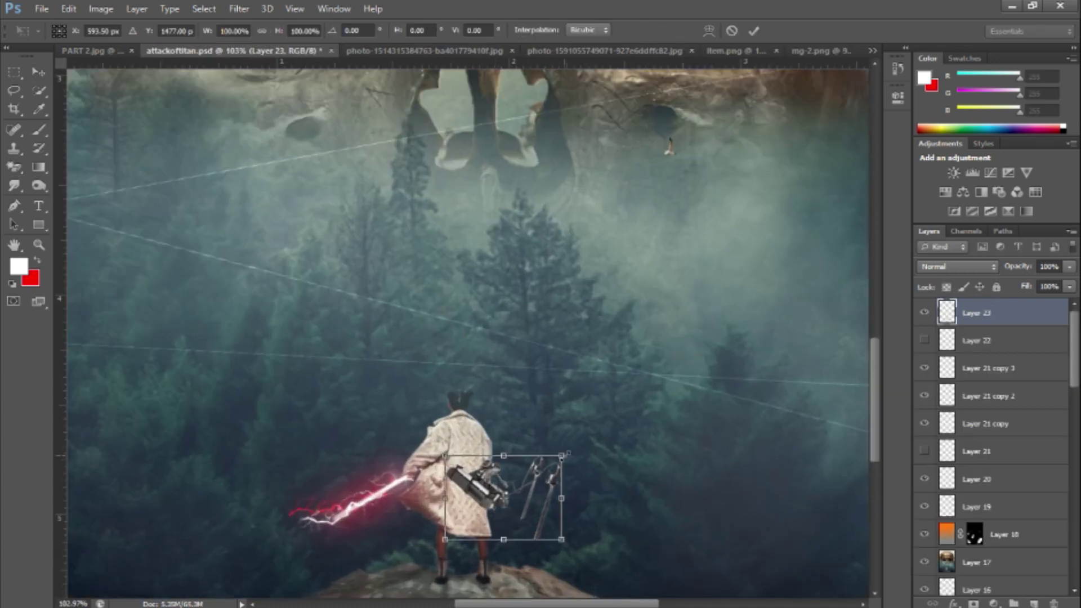
left_click_drag(569, 453, 580, 480)
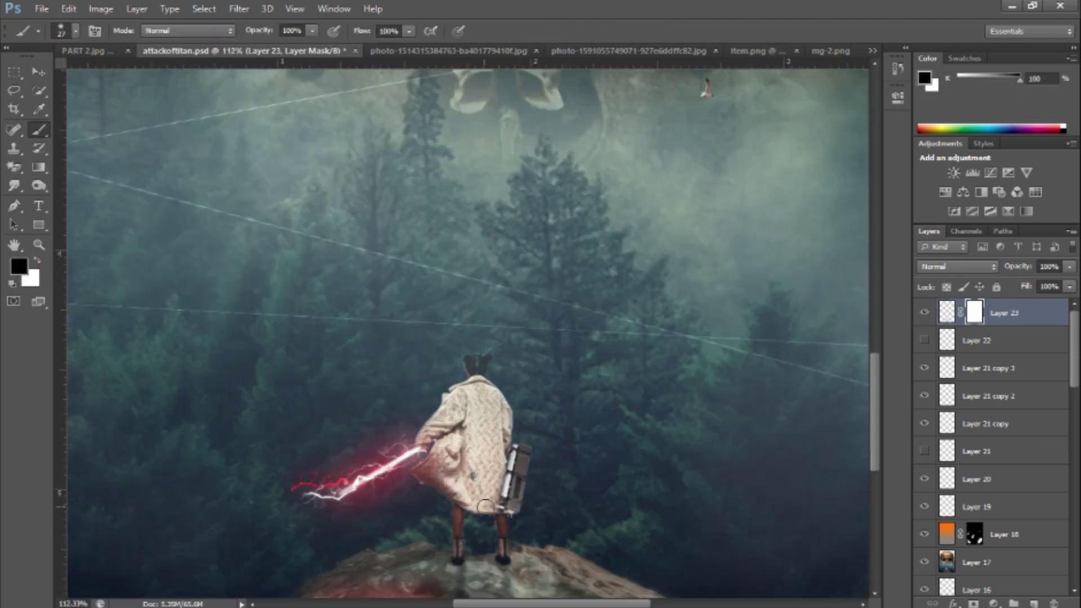
scroll(485, 507, "up", 5)
scroll(316, 346, "down", 5)
key("v")
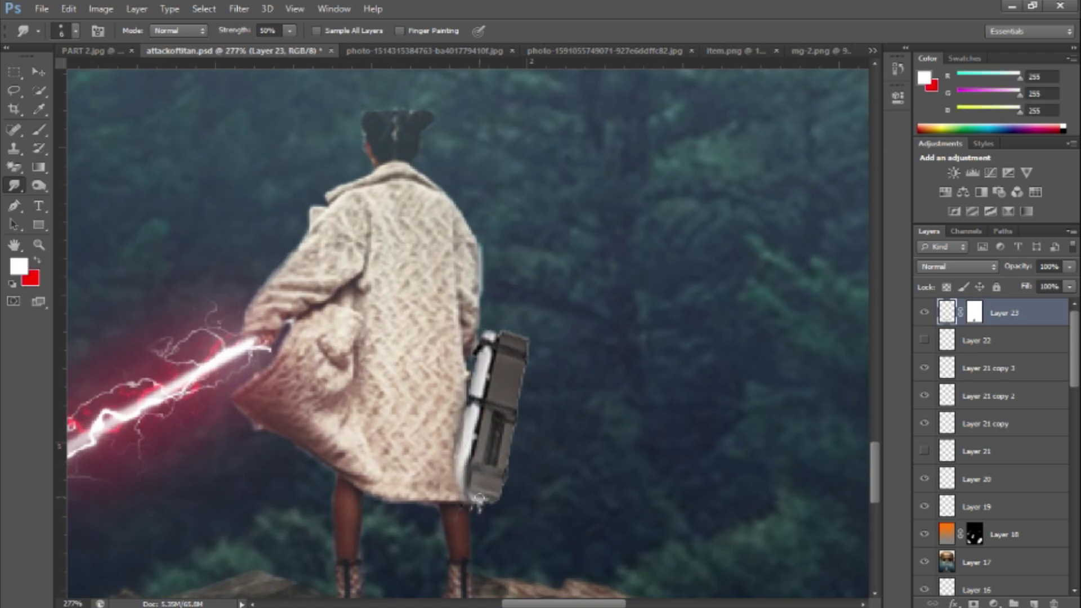
scroll(474, 507, "down", 5)
key("e")
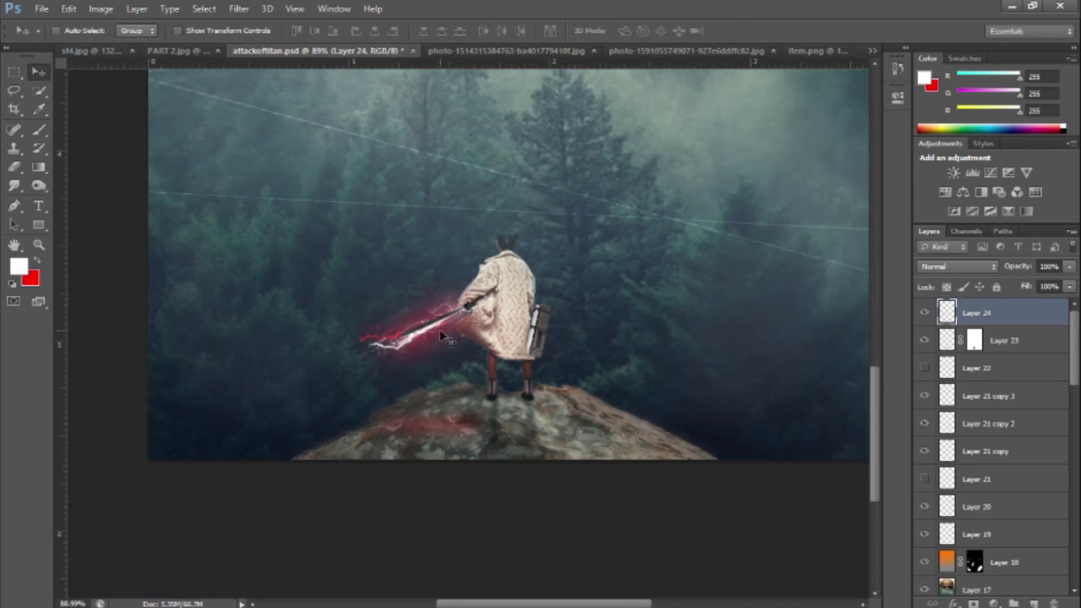
- Reposition the sword in the hand and move the magenta stroke down onto the blade
key("ctrl+t")
left_click_drag(442, 336, 414, 325)
key("Return")
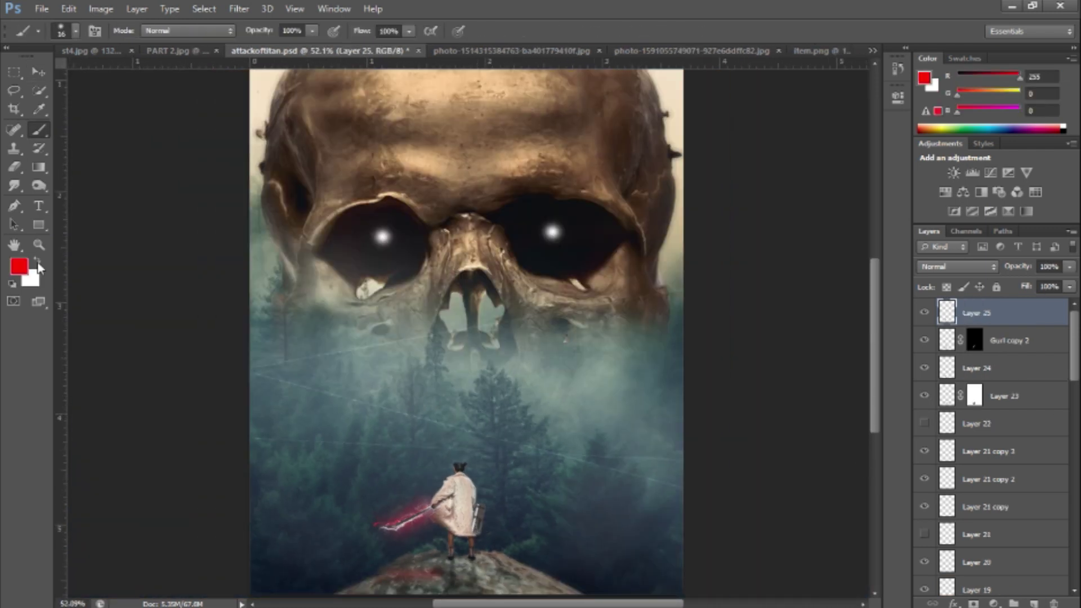
left_click_drag(420, 304, 400, 509)
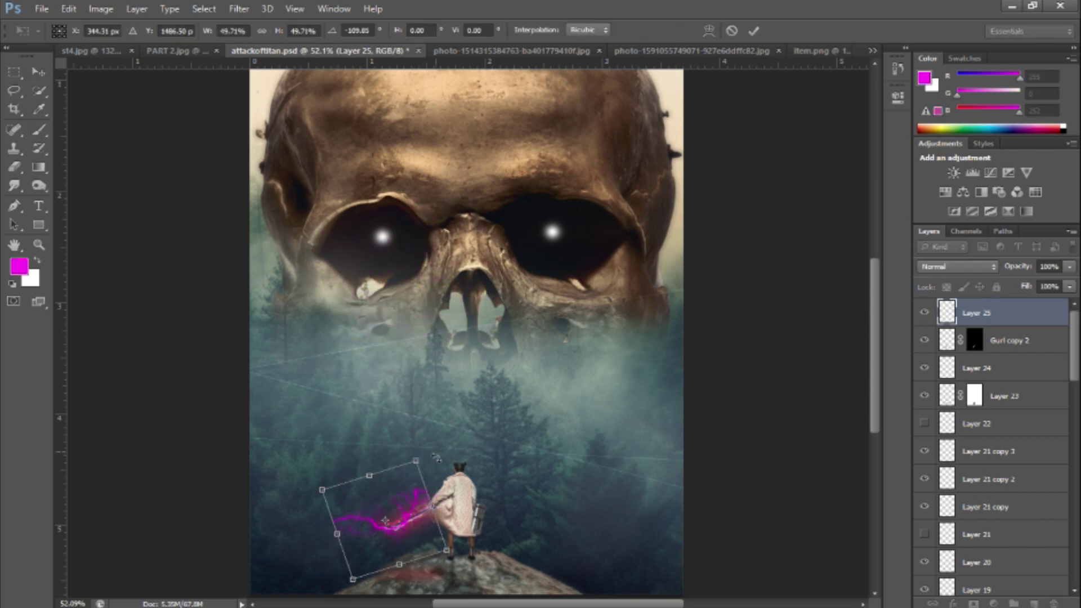
key("Return")
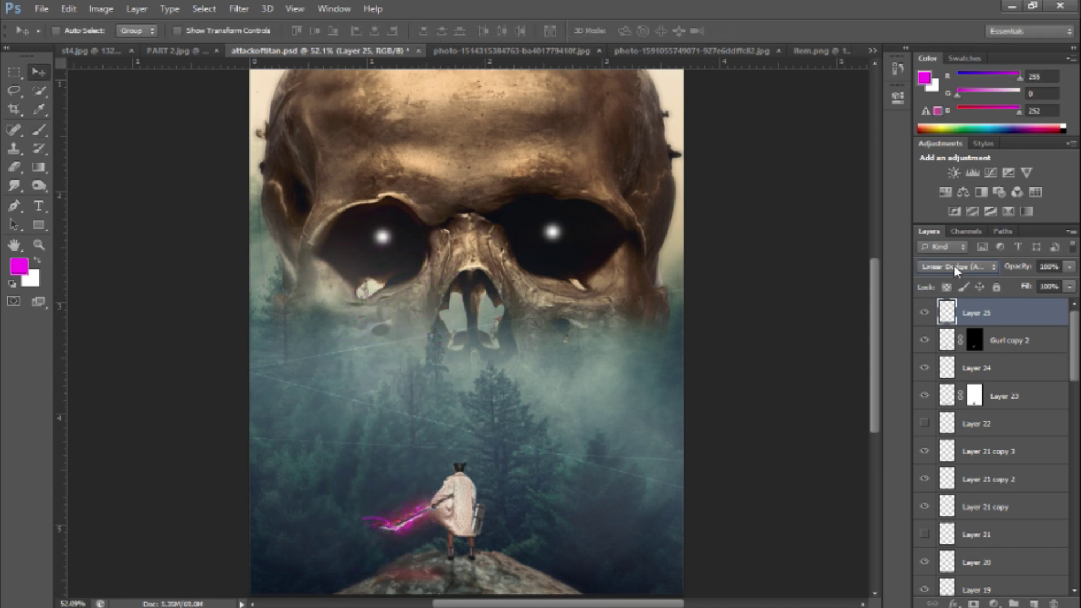
- Set the magenta stroke layer to Normal and rotate the black squiggle along the sword
left_click(954, 265)
left_click(953, 188)
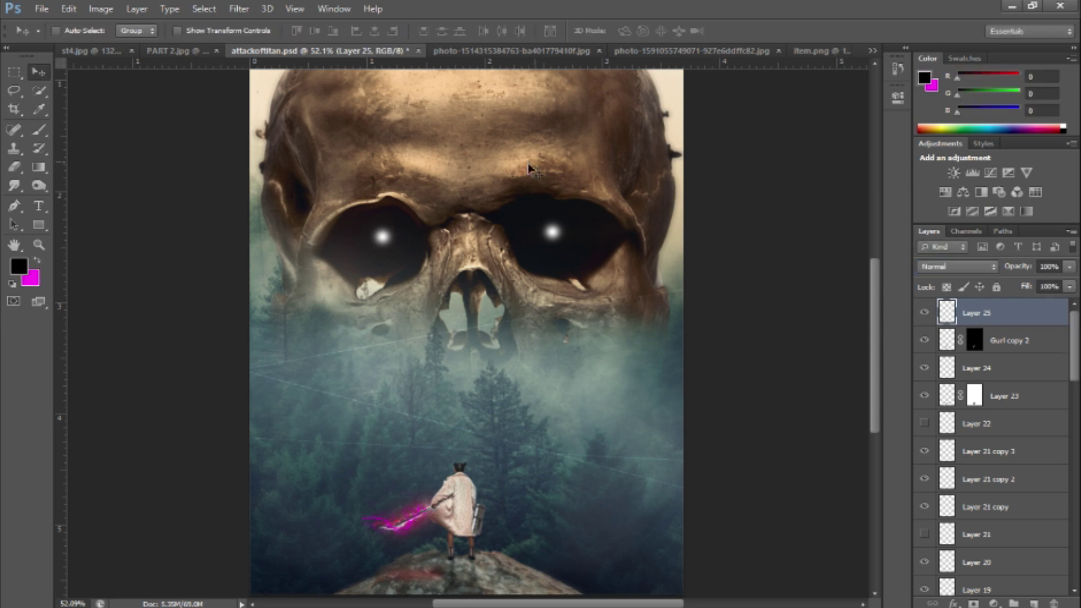
key("ctrl+t")
left_click_drag(338, 405, 409, 517)
key("Escape")
key("ctrl+v")
key("ctrl+t")
left_click_drag(338, 388, 394, 518)
left_click_drag(428, 484, 437, 466)
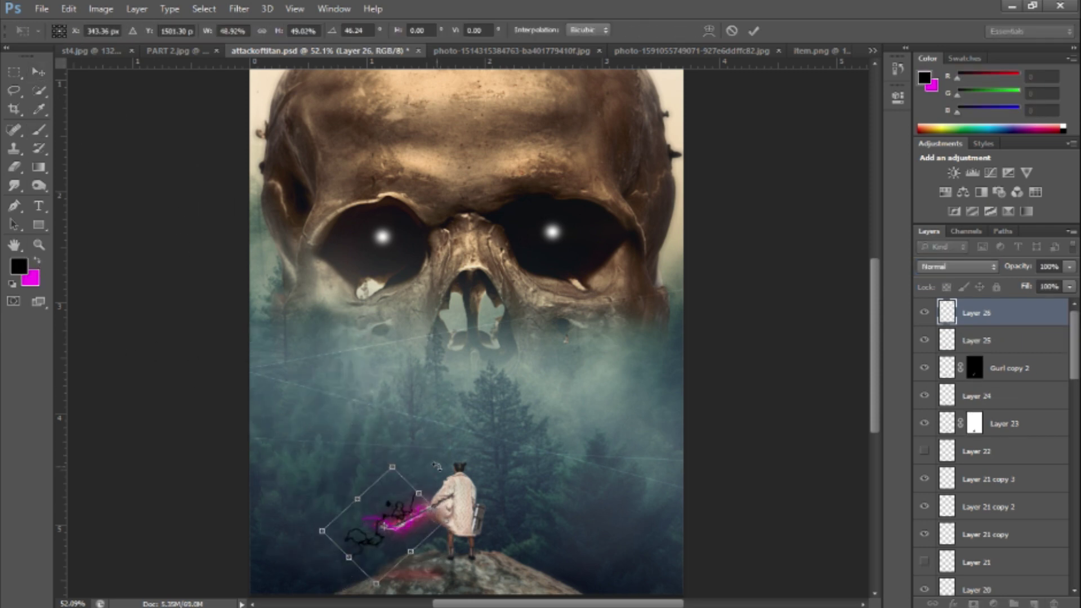
key("Return")
- Add a new empty layer for brush painting
scroll(535, 411, "up", 2)
scroll(535, 411, "down", 3)
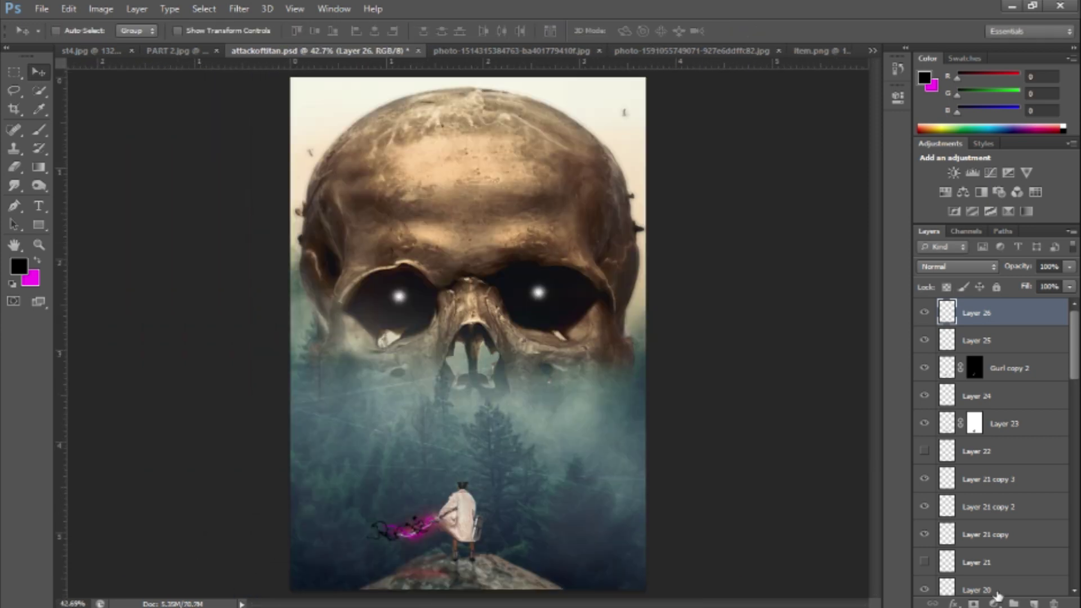
left_click(1034, 604)
key("b")
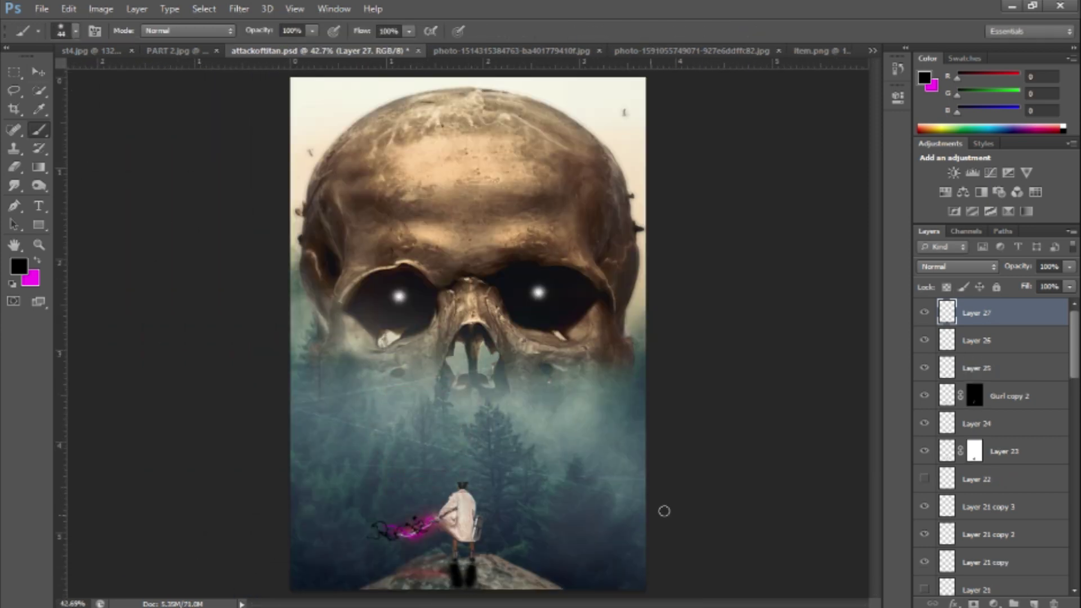
- Set the new layer's opacity to 25% and select the gear layer Layer 23
key("v")
key("2")
key("5")
scroll(496, 450, "up", 3)
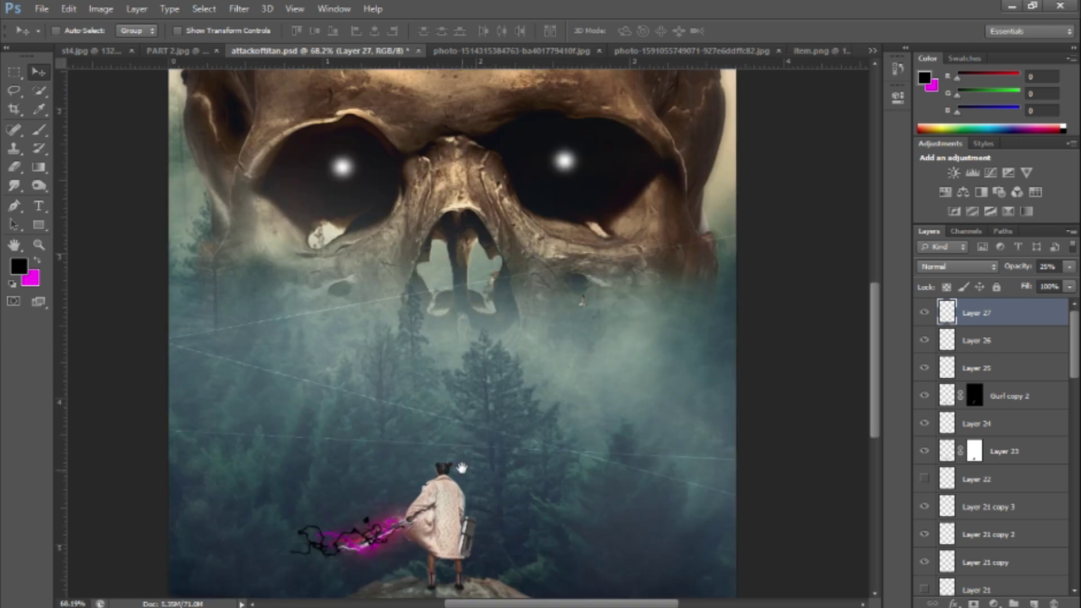
scroll(496, 450, "down", 2)
left_click(920, 373)
scroll(926, 428, "down", 2)
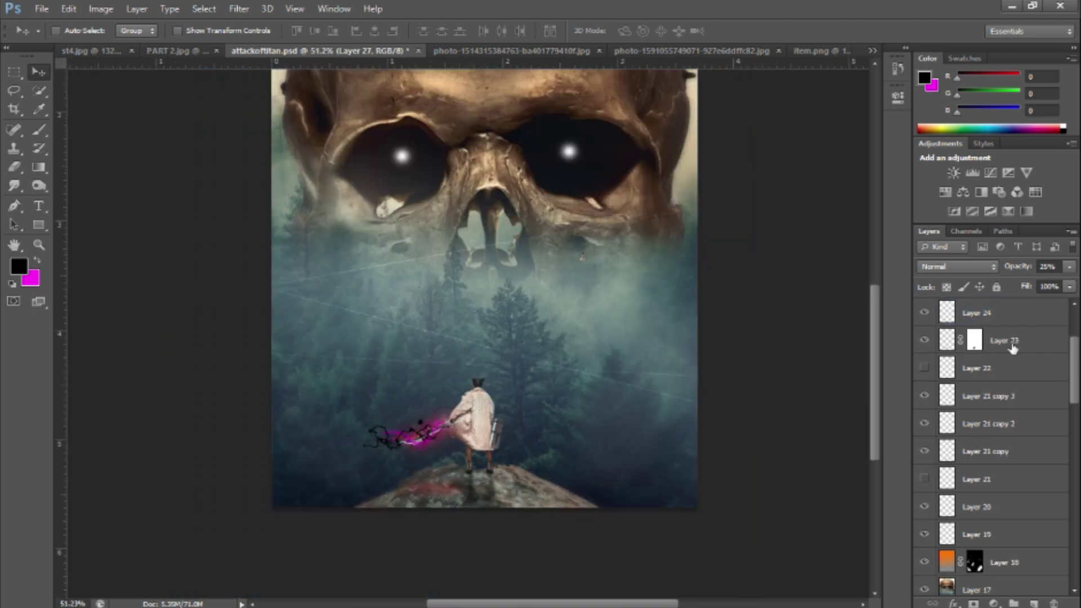
left_click(1012, 349)
scroll(575, 364, "up", 3)
scroll(576, 363, "down", 1)
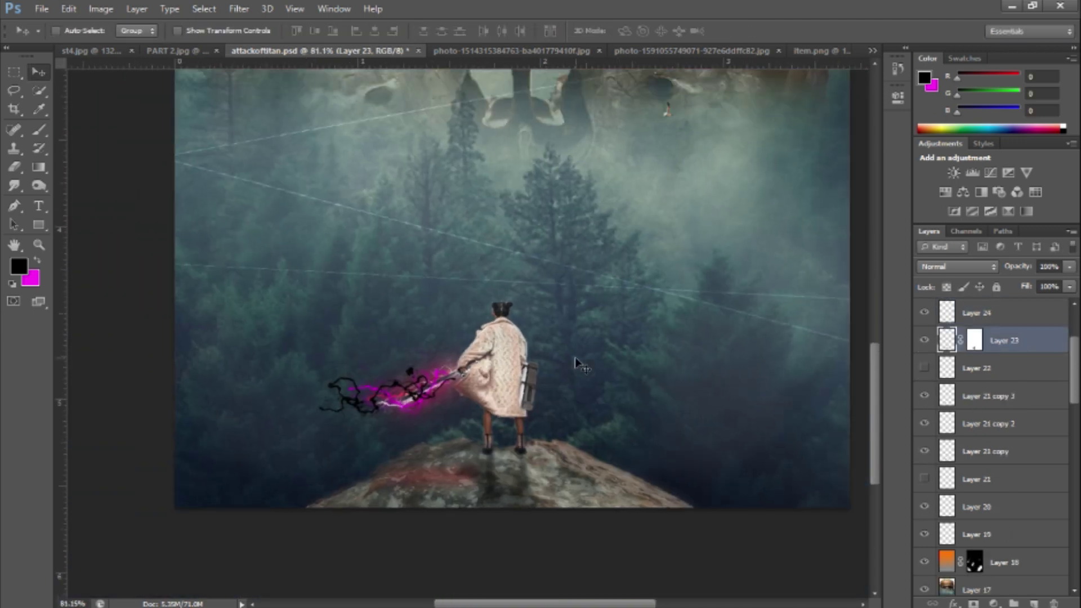
scroll(576, 364, "down", 3)
- Bring a second blade from item.png onto the poster at the hip gear
left_click(819, 51)
left_click_drag(563, 316, 484, 507)
key("ctrl+t")
left_click(754, 31)
scroll(484, 422, "up", 3)
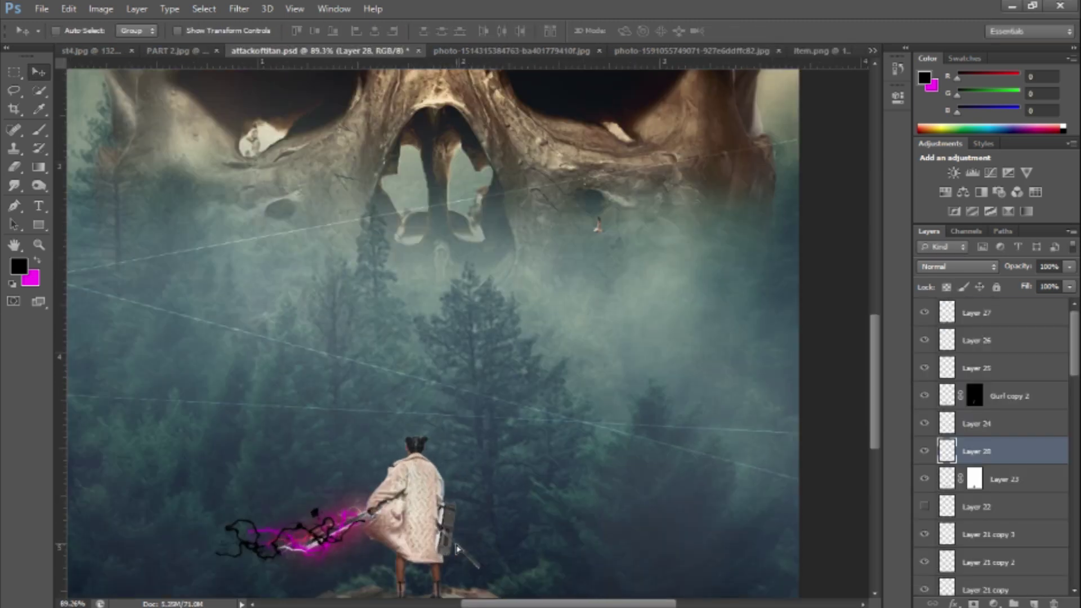
- Brush a black strap line on a new layer and warp it along the coat folds
key("ctrl+shift+alt+n")
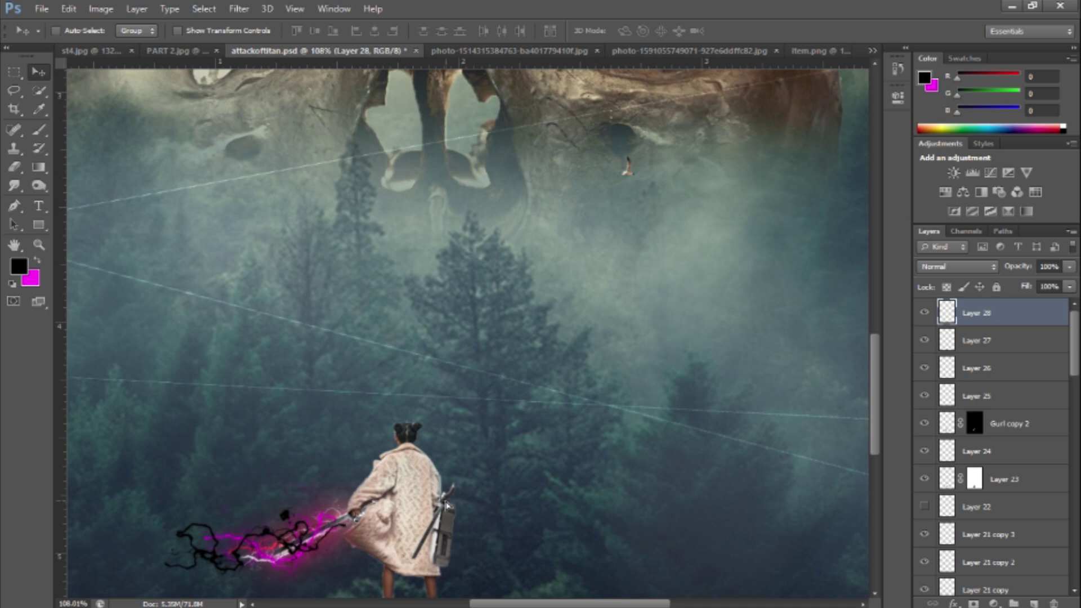
key("b")
scroll(518, 261, "down", 3)
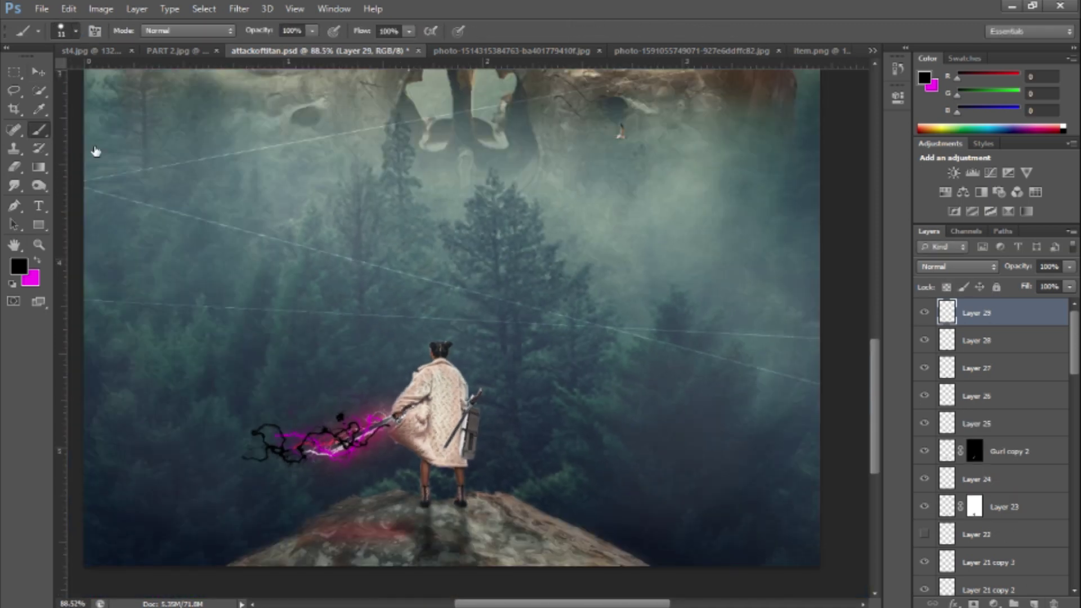
key("ctrl+t")
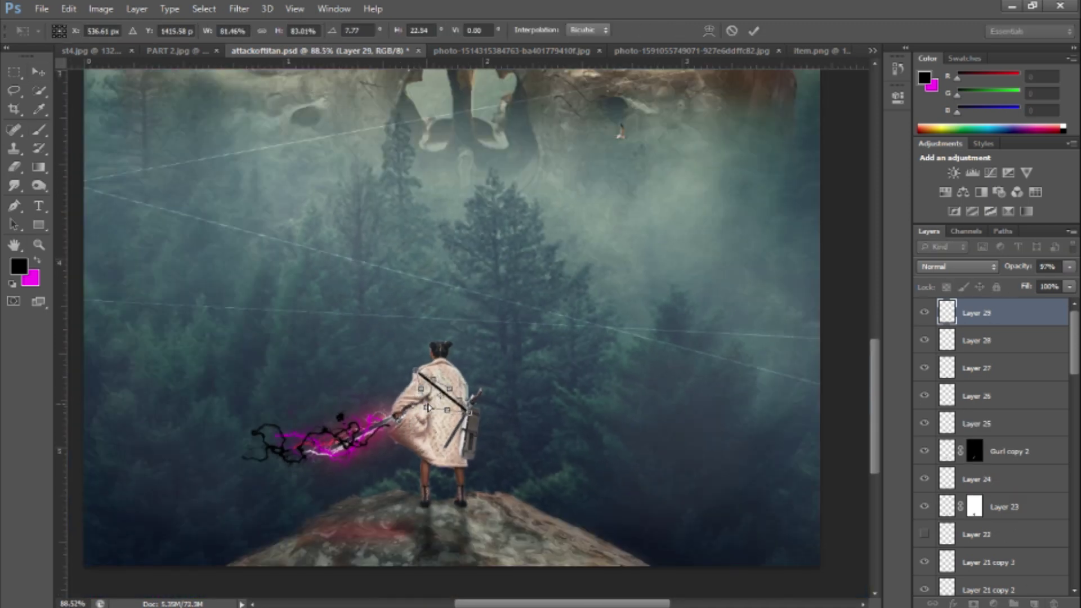
scroll(428, 407, "up", 3)
left_click_drag(467, 420, 501, 427)
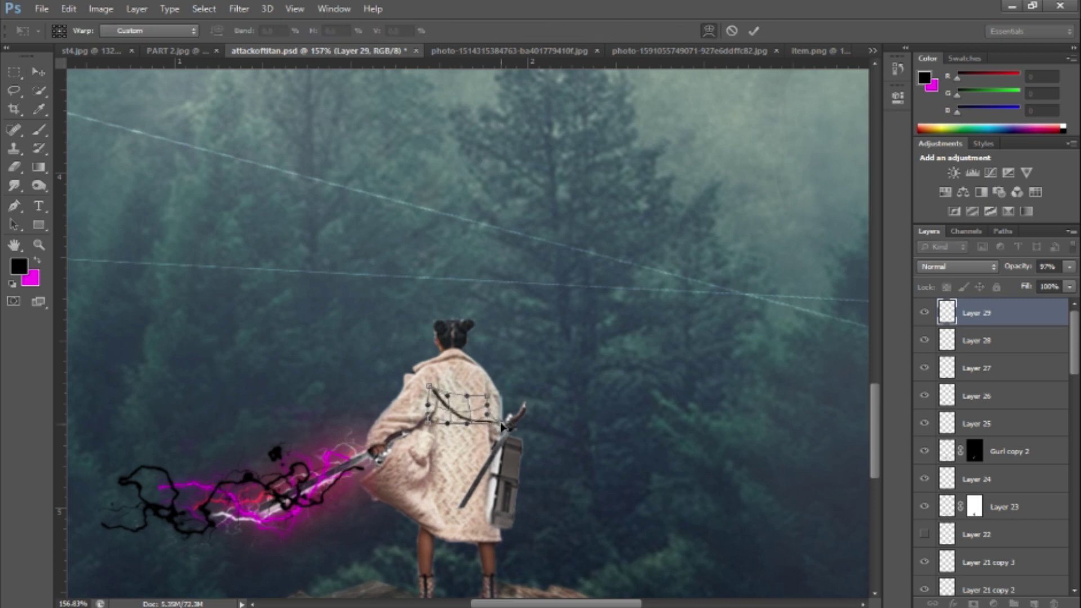
key("Return")
- Give the strap layer a drop shadow
scroll(614, 402, "down", 2)
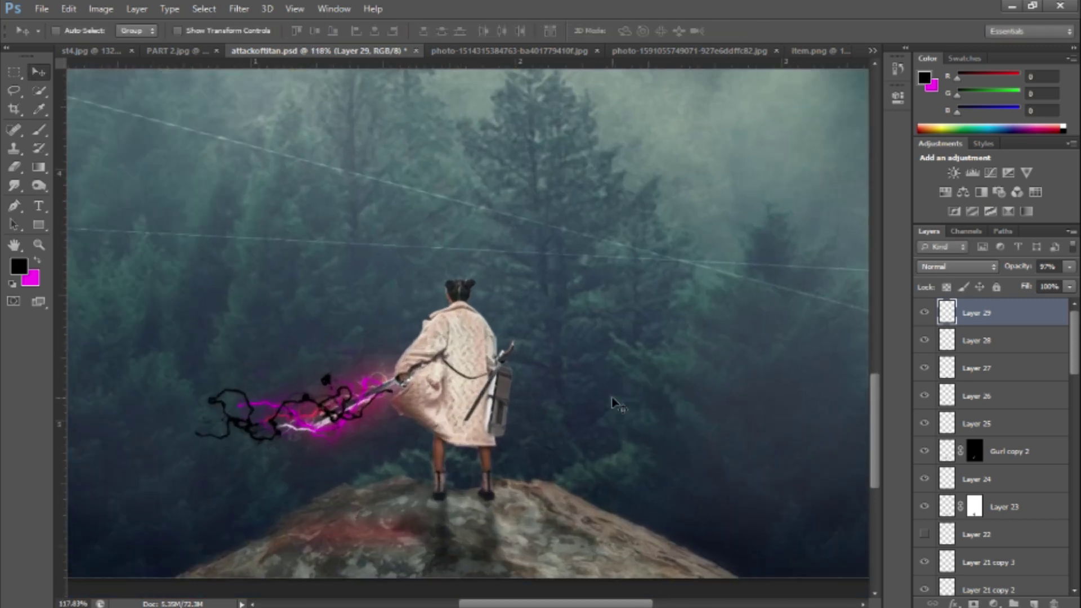
double_click(942, 307)
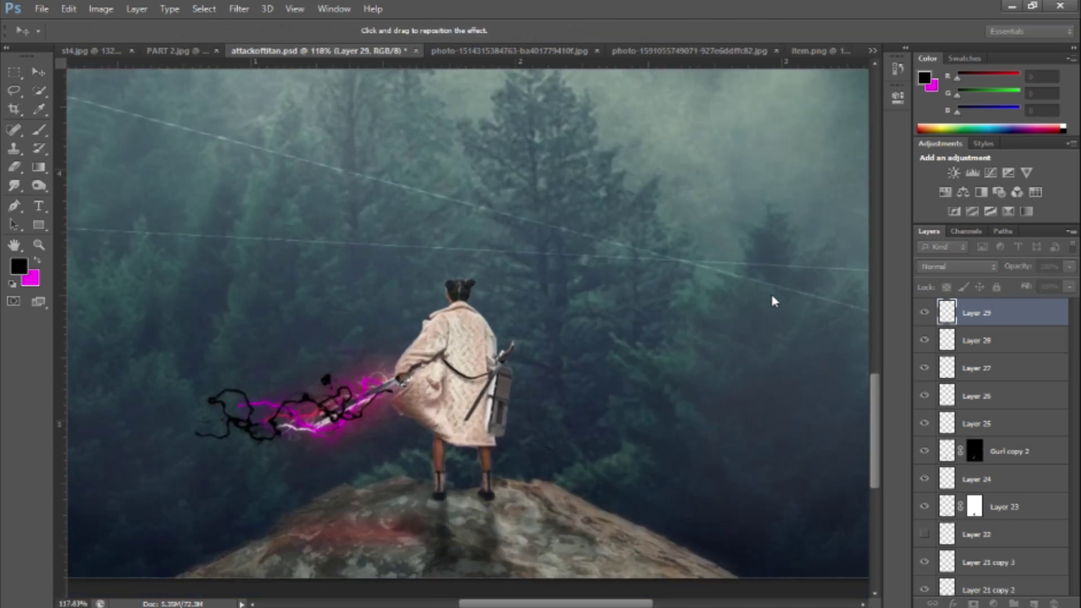
key("Return")
scroll(773, 301, "up", 2)
- Give the gear layer Layer 28 a drop shadow as well
key("r")
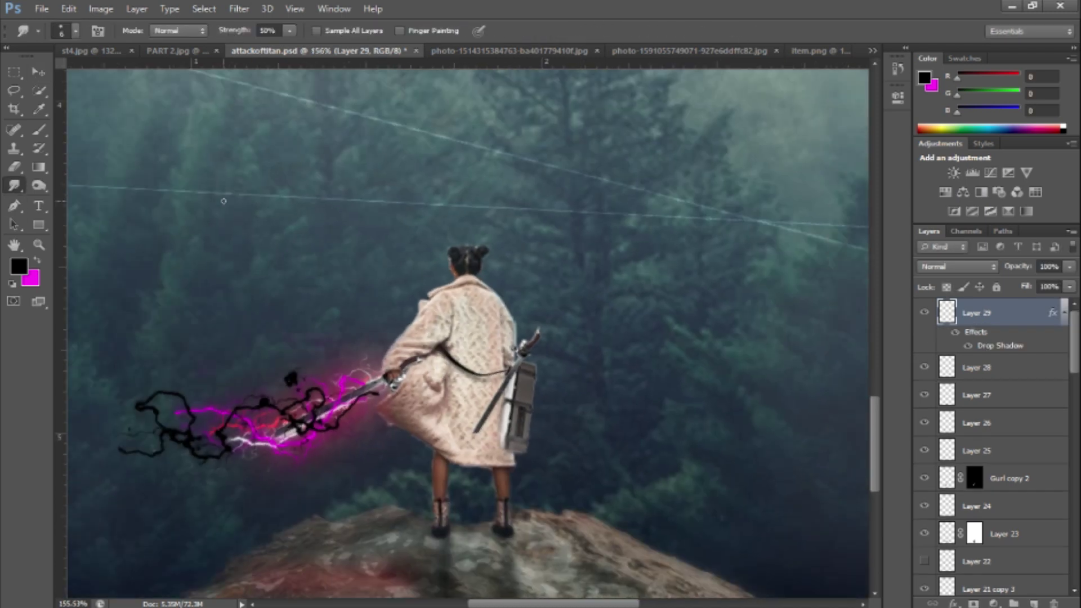
scroll(223, 201, "down", 3)
double_click(1014, 367)
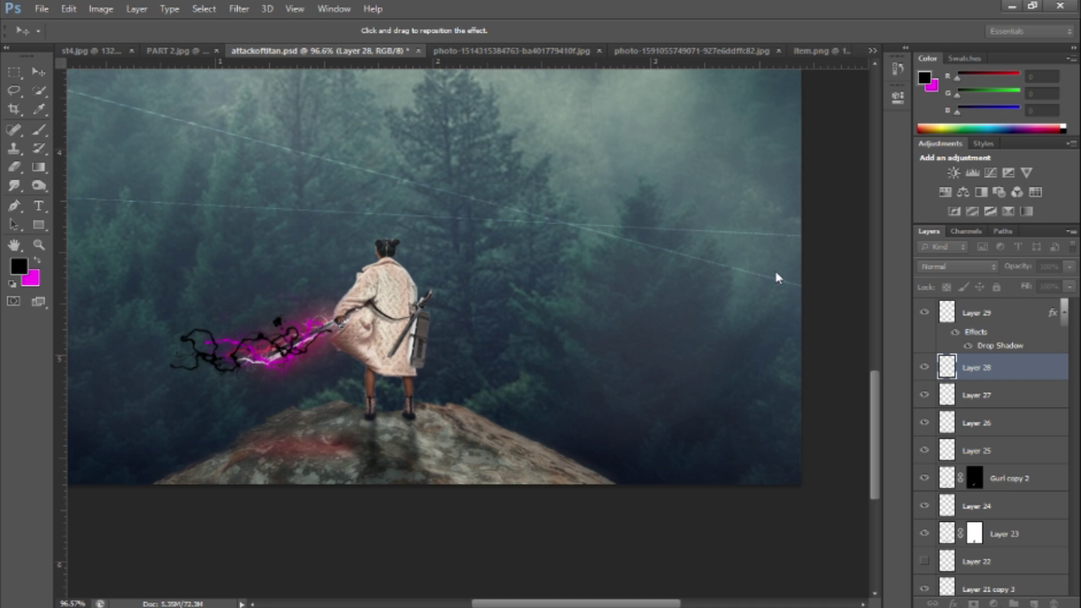
key("Return")
key("ctrl+0")
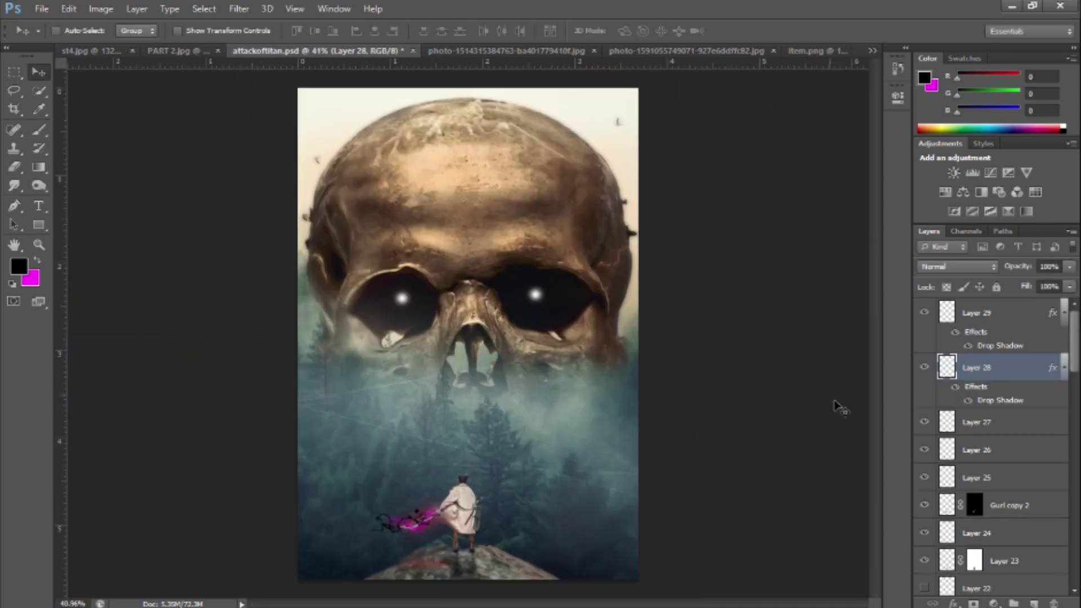
- Duplicate Group 3, move the copy lower onto the rock, and merge it into one layer
key("ctrl+e")
left_click(983, 417)
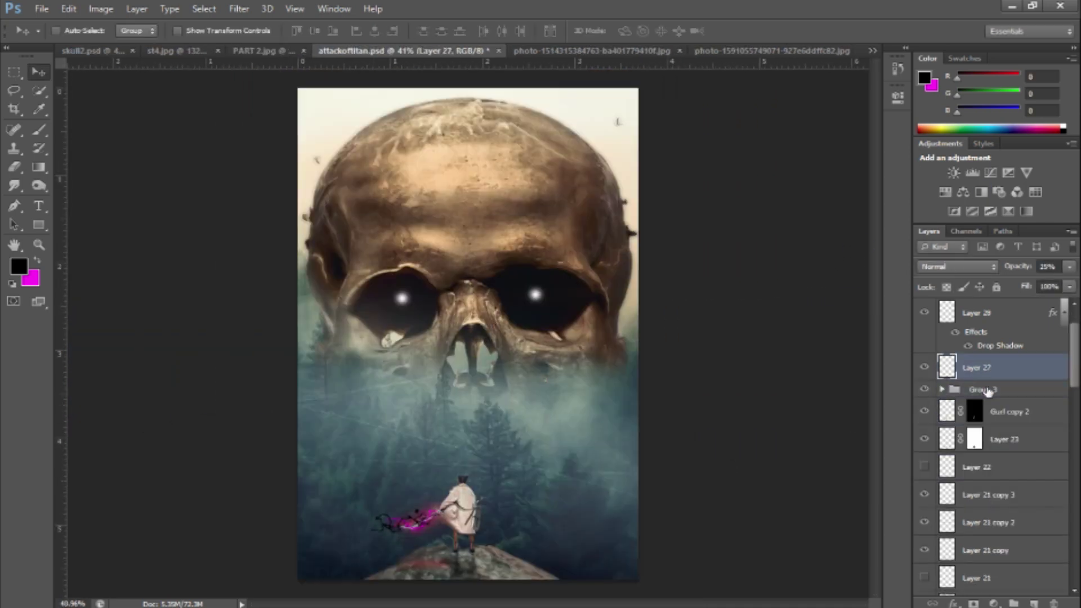
key("Delete")
left_click(983, 417)
left_click_drag(417, 518, 427, 563)
key("ctrl+e")
- Rotate the merged glow copy slightly, about -7°
key("h")
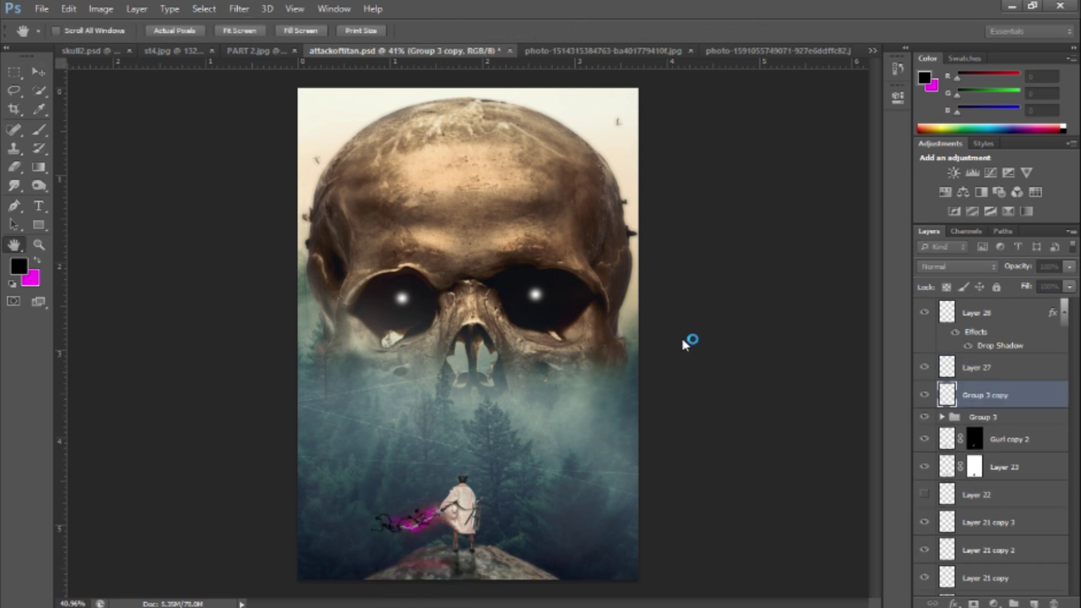
key("ctrl+t")
left_click_drag(473, 564, 494, 524)
key("Return")
key("ctrl+t")
key("Return")
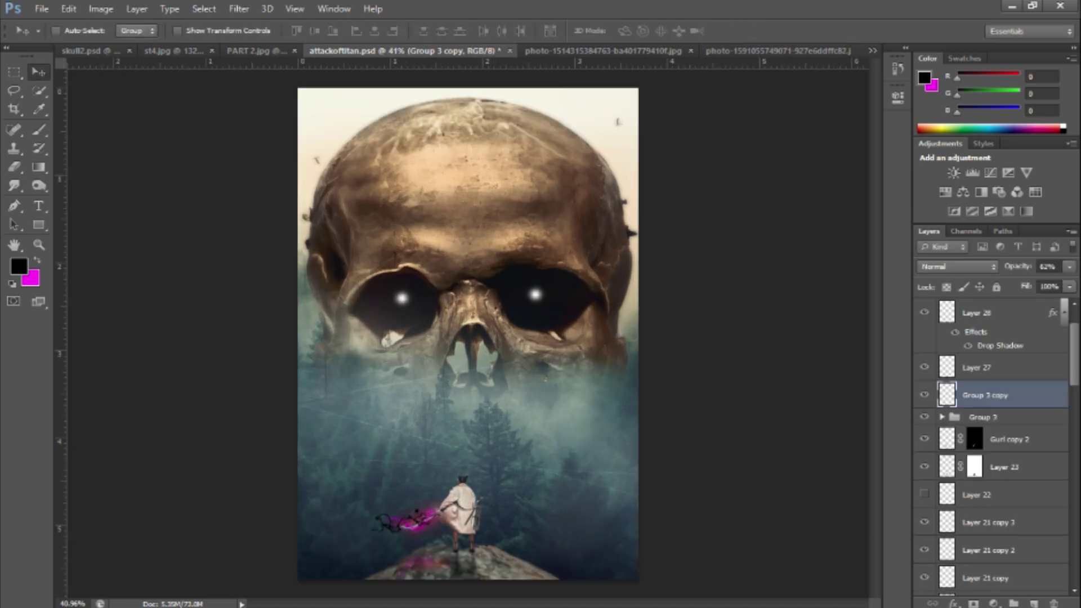
scroll(451, 546, "up", 5)
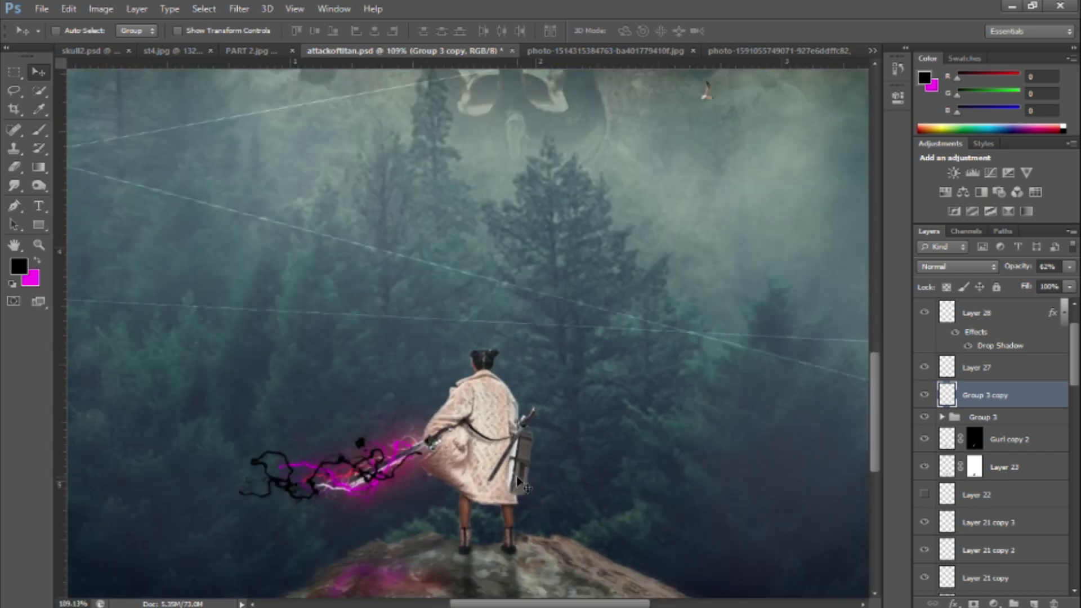
- Lighten parts of the Gurl copy 2 layer with the Dodge tool
left_click(1008, 494)
key("o")
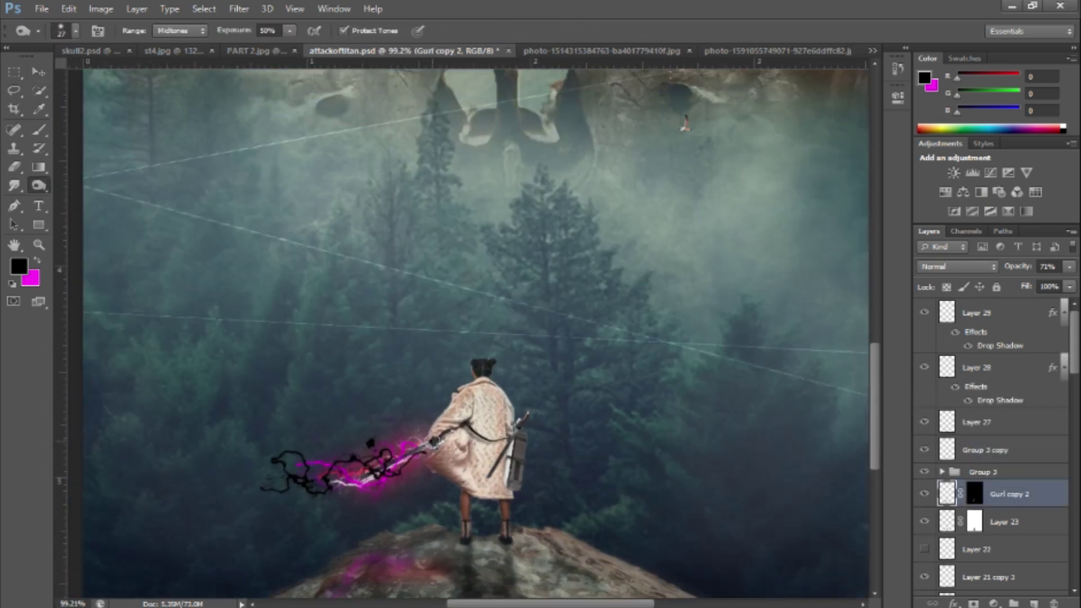
key("v")
scroll(490, 394, "up", 2)
scroll(490, 394, "down", 2)
scroll(490, 394, "down", 1)
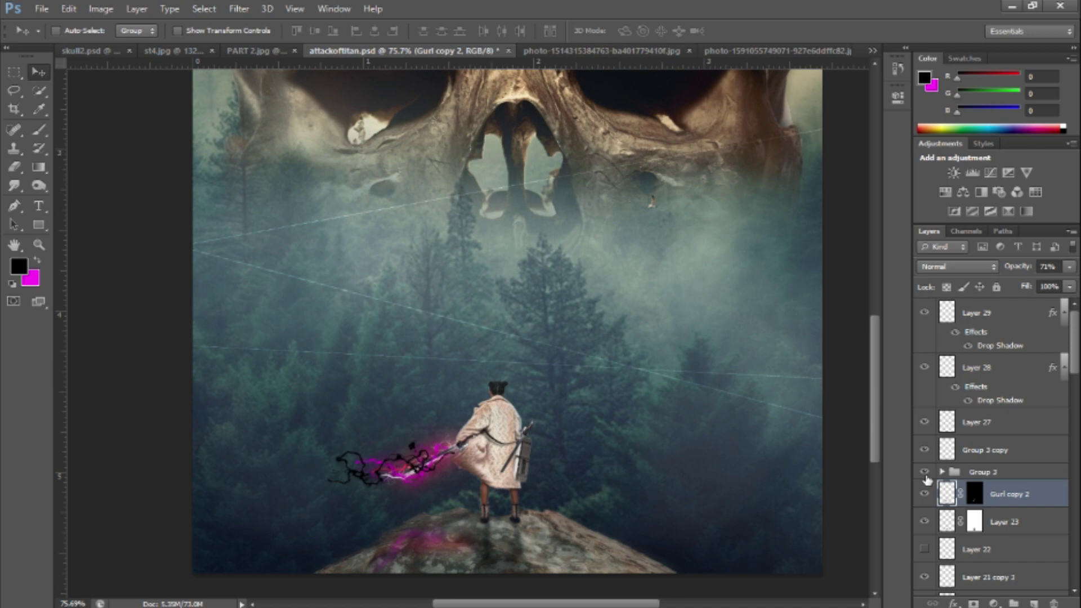
- Brush Layer 24's mask in Group 3, then stamp all visible layers above Layer 27
left_click(941, 472)
left_click(987, 440)
scroll(459, 448, "up", 4)
key("b")
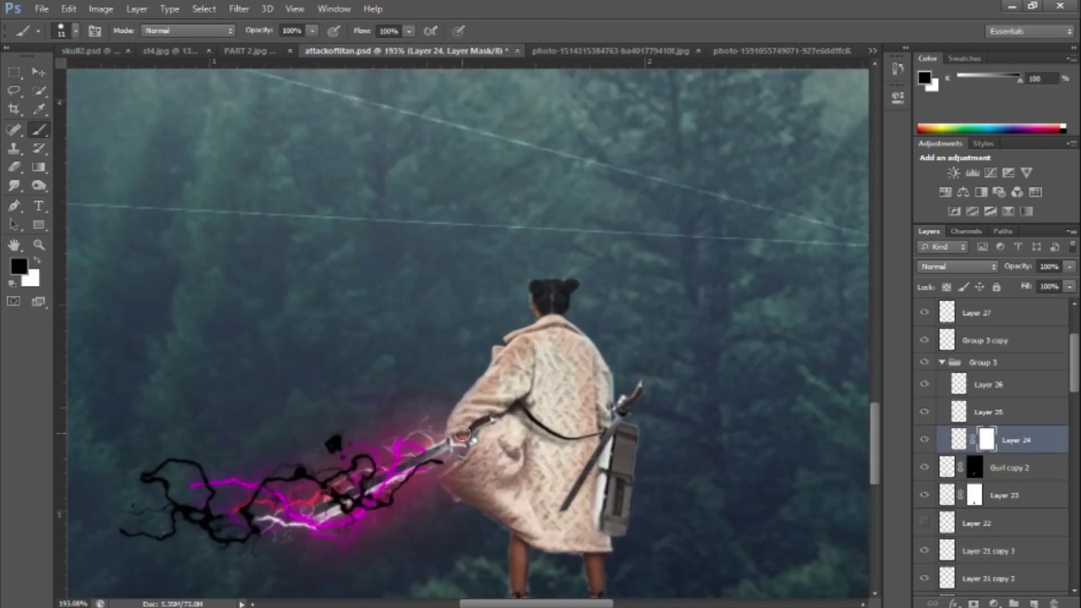
key("v")
scroll(462, 434, "down", 5)
left_click(977, 313)
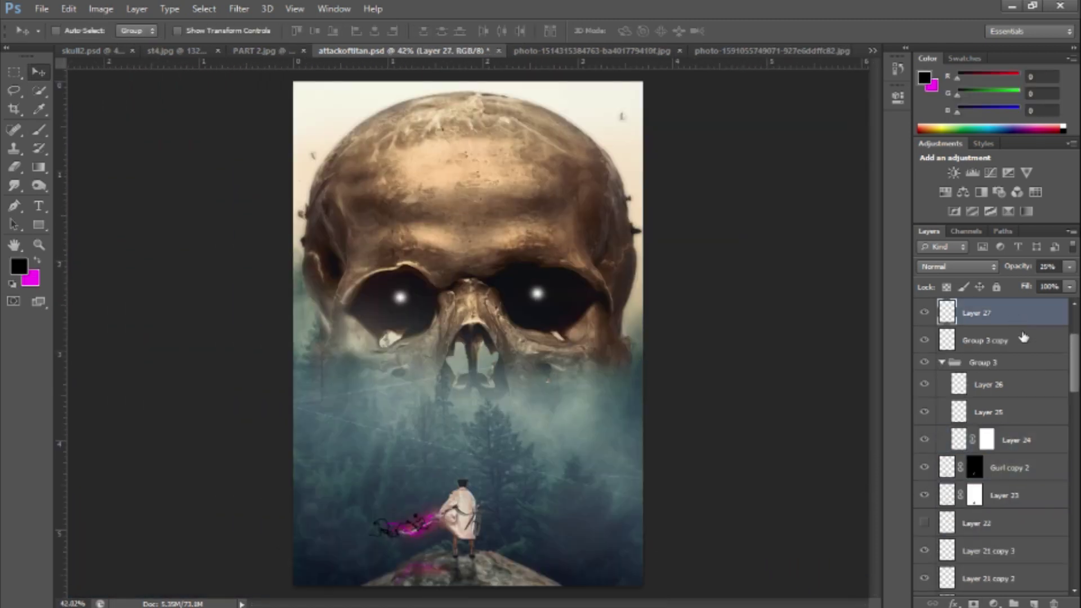
key("ctrl+shift+alt+e")
- Add a Color Lookup adjustment, choose a preset, and lower it to 32% opacity
left_click(994, 603)
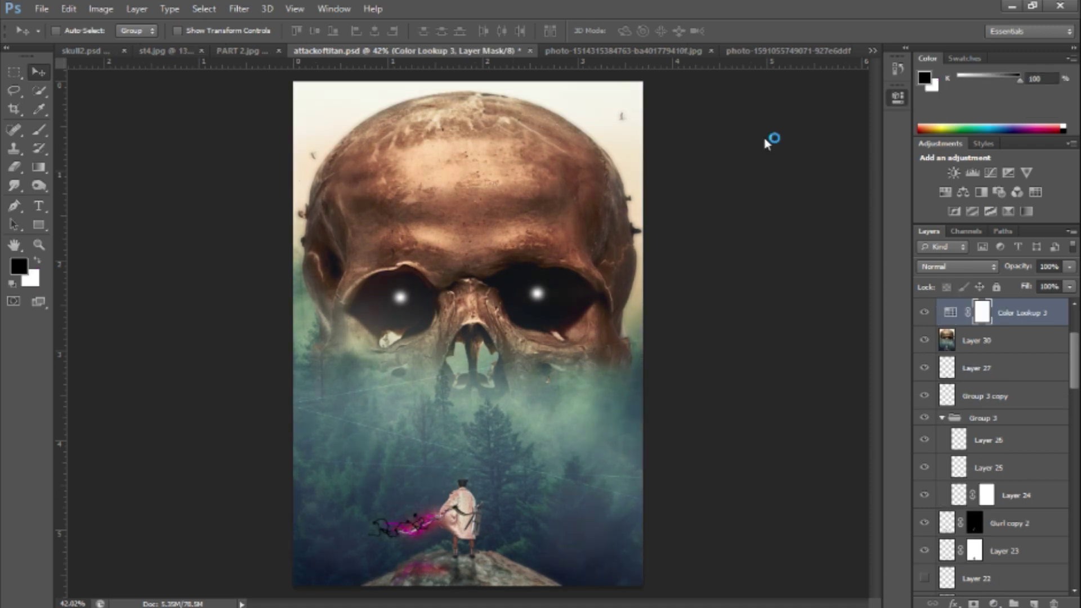
key("Down")
key("Down")
key("Down")
key("Down")
key("3")
key("2")
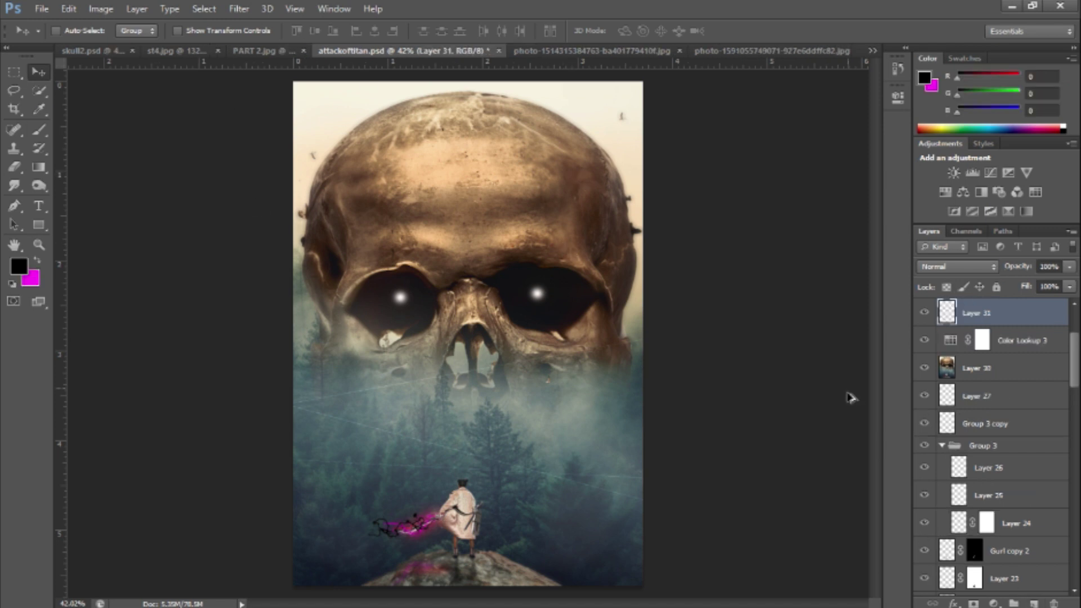
- Paint a magenta wash across the bottom on a new layer and rotate it into place
key("b")
key("ctrl+shift+alt+n")
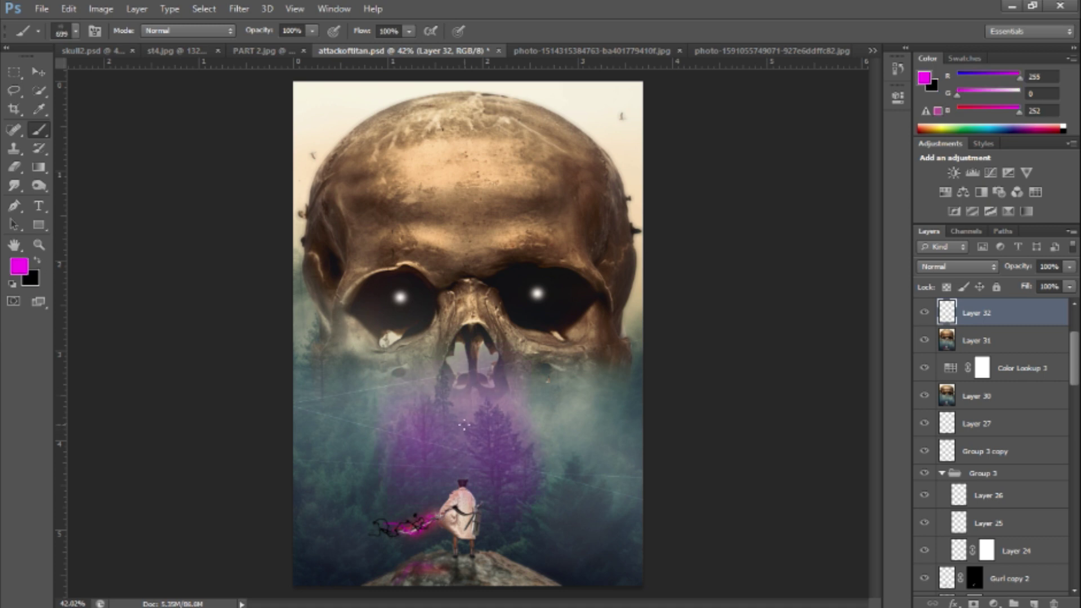
left_click_drag(464, 426, 386, 337)
key("ctrl+t")
key("ctrl+minus")
left_click_drag(614, 434, 555, 272)
key("Return")
key("ctrl+plus")
- On another new layer, paint a soft white haze low in the image with a smaller brush
key("e")
scroll(939, 266, "down", 3)
scroll(940, 266, "down", 4)
scroll(940, 266, "down", 3)
key("space")
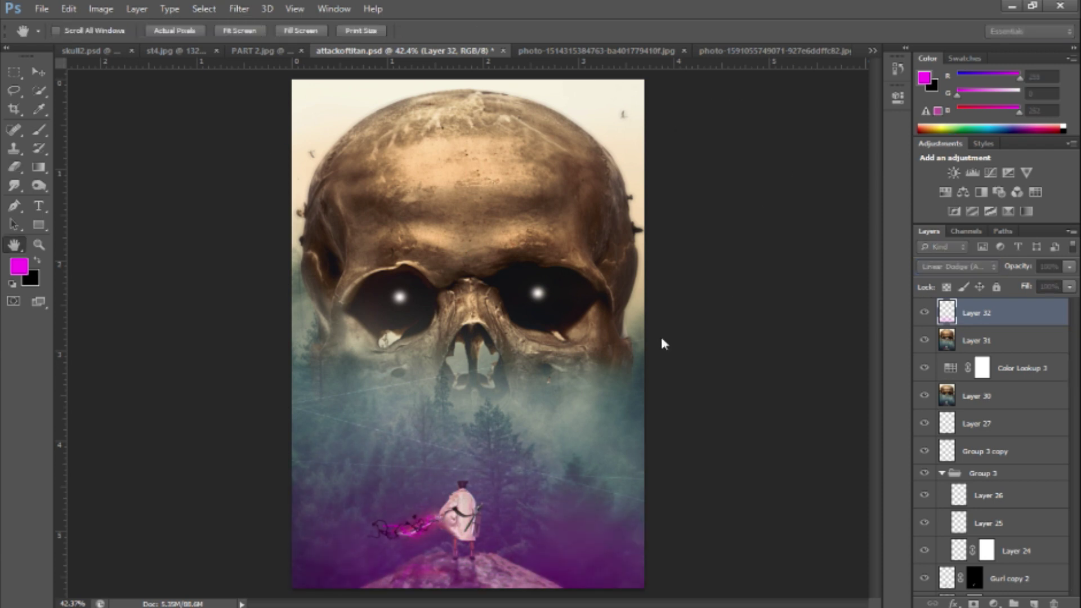
key("b")
key("x")
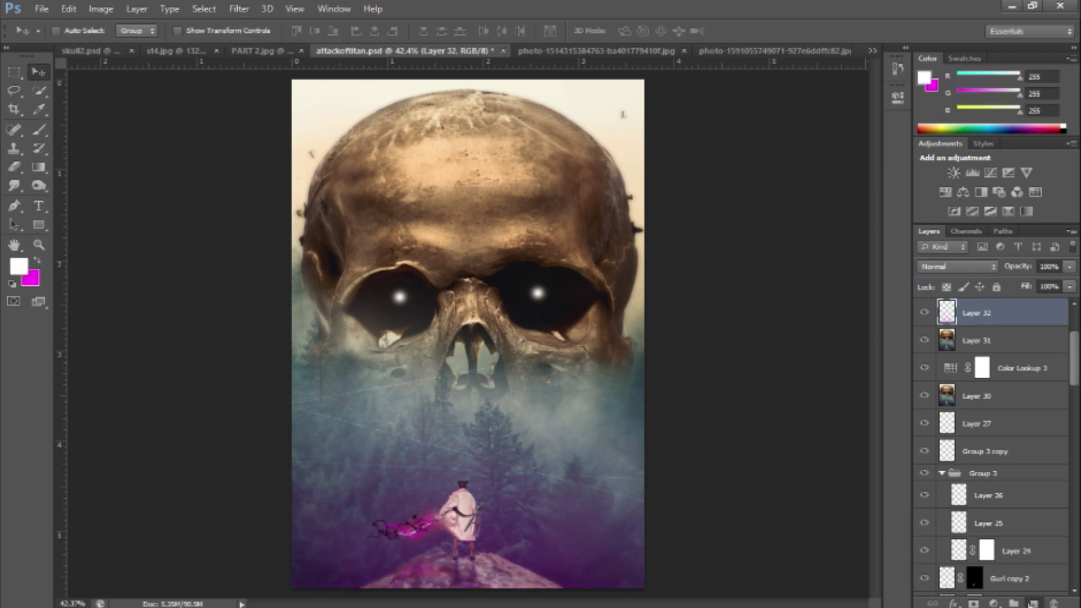
key("ctrl+shift+alt+n")
key("bracketleft")
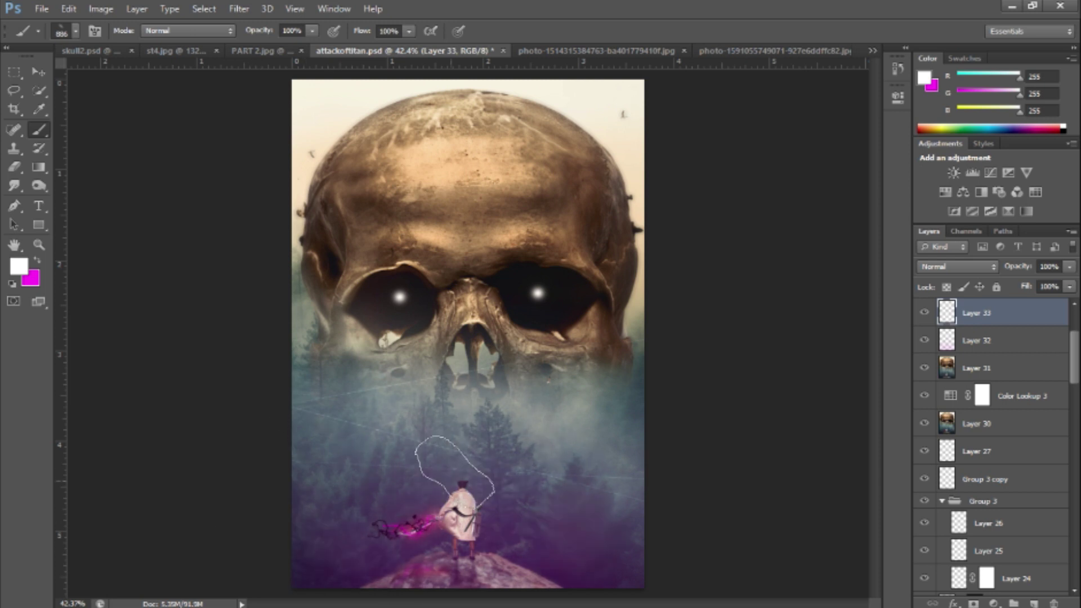
left_click_drag(388, 507, 532, 569)
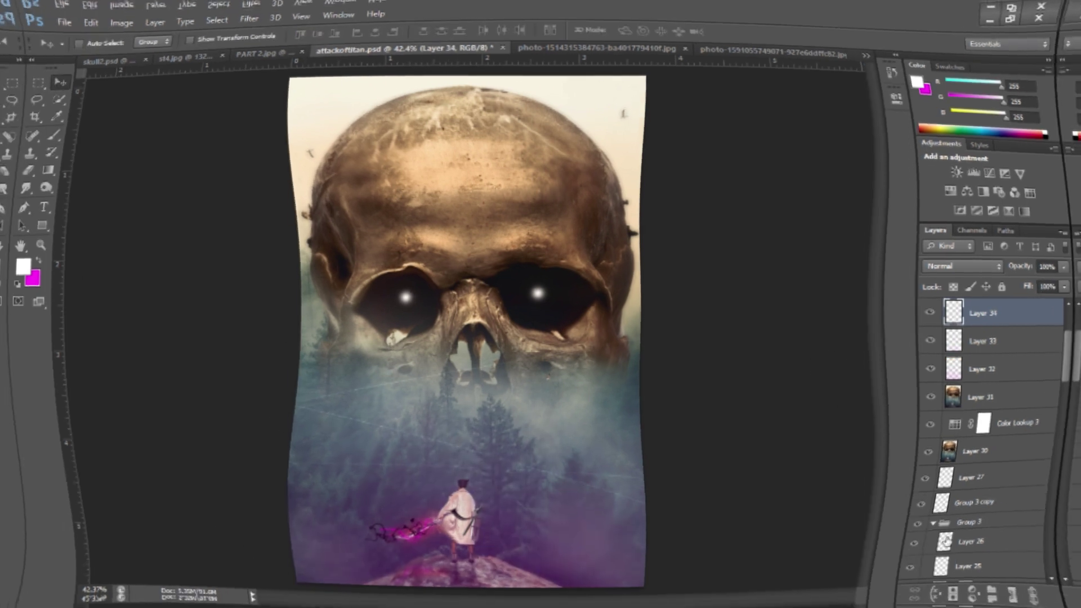